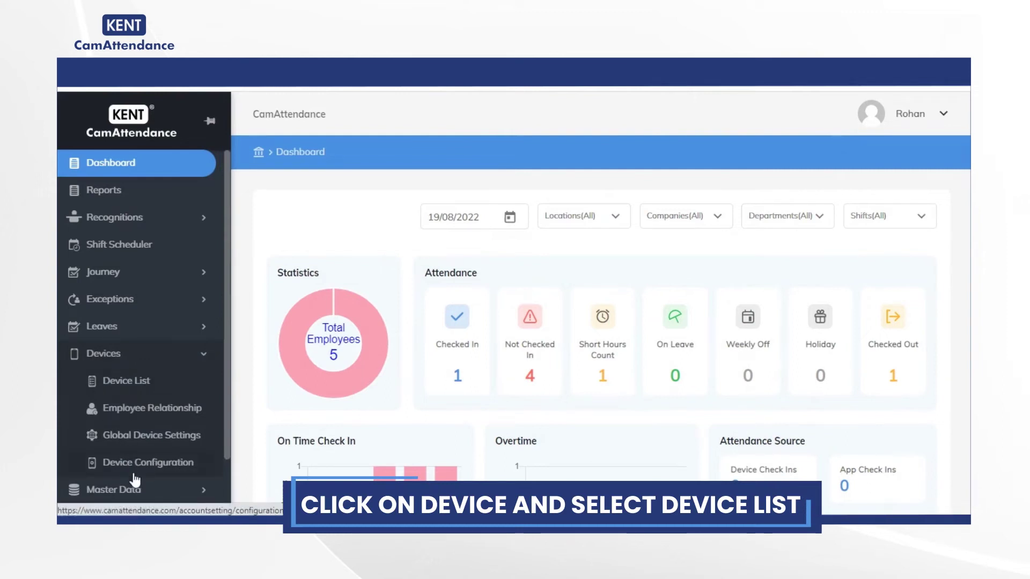
# Start registering a new device with serial HA13YA3N at location Kent Noida | Test3.
pyautogui.click(131, 382)
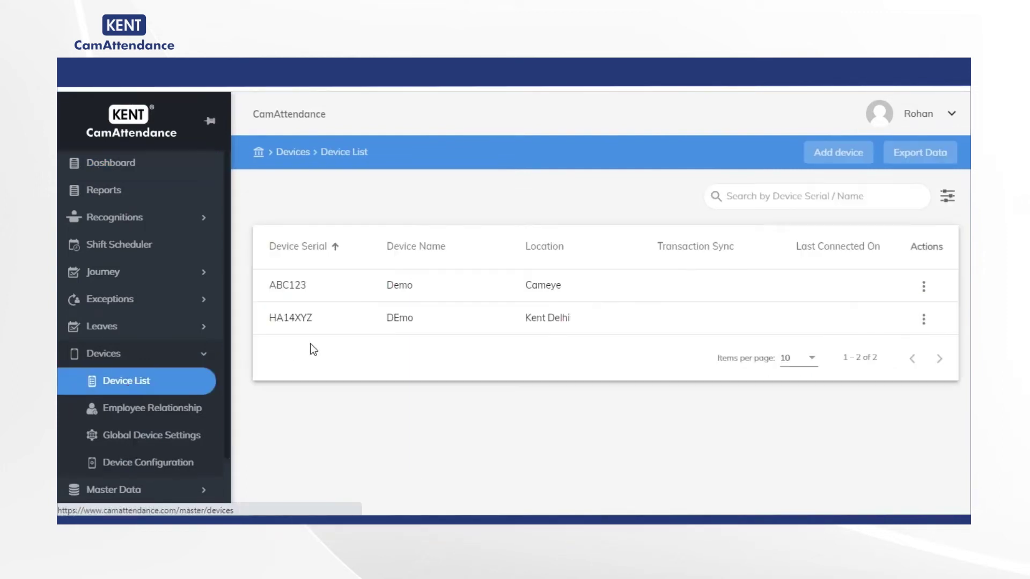
pyautogui.click(838, 156)
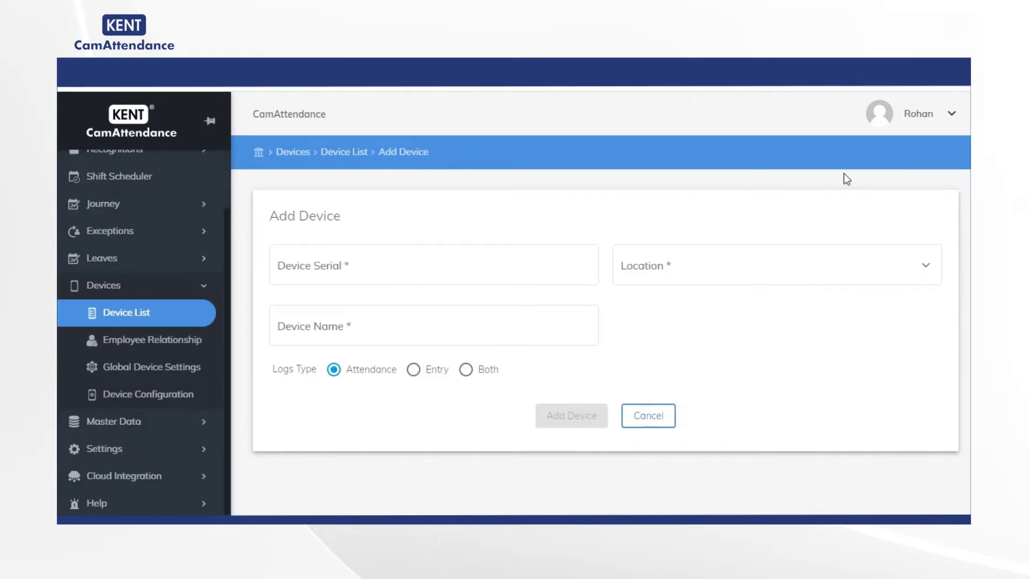
pyautogui.click(395, 265)
pyautogui.write('HA13YA3N')
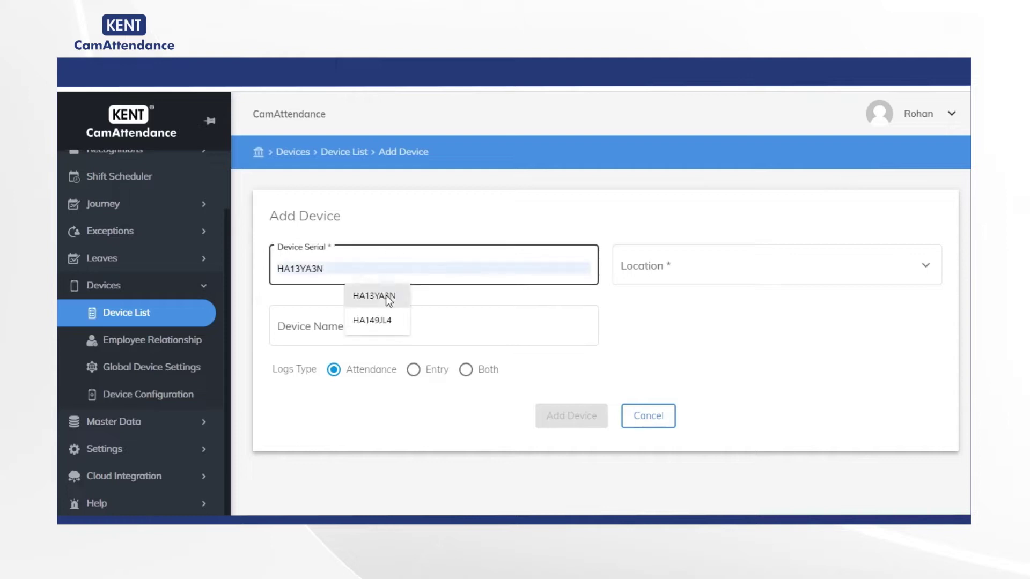
pyautogui.click(380, 296)
pyautogui.click(630, 276)
pyautogui.click(706, 395)
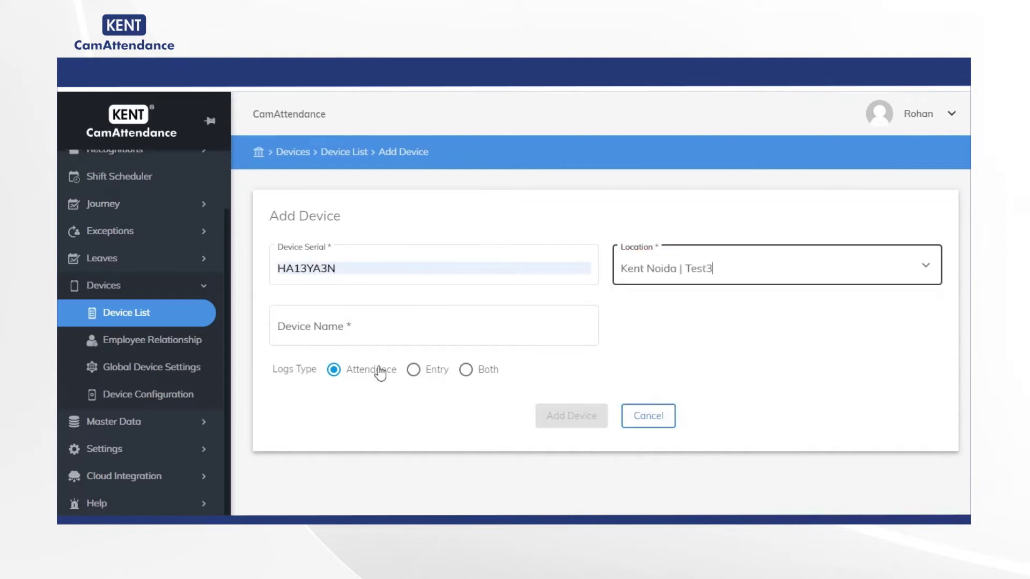
# Name it DEMO DEVICE, keep the Attendance logs type, and add the device.
pyautogui.write('DEMO DEVICE')
pyautogui.click(466, 369)
pyautogui.click(415, 371)
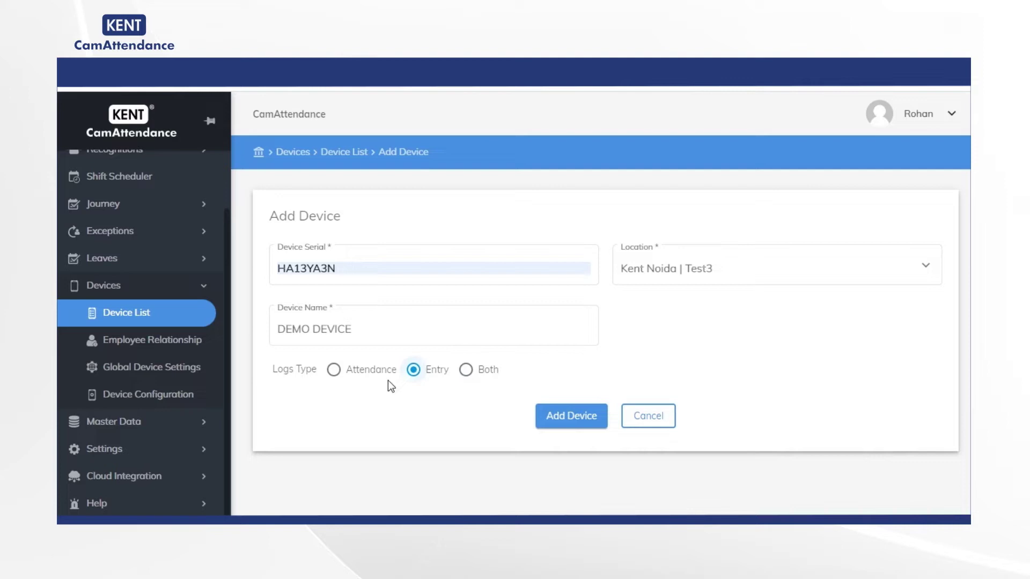
pyautogui.click(334, 371)
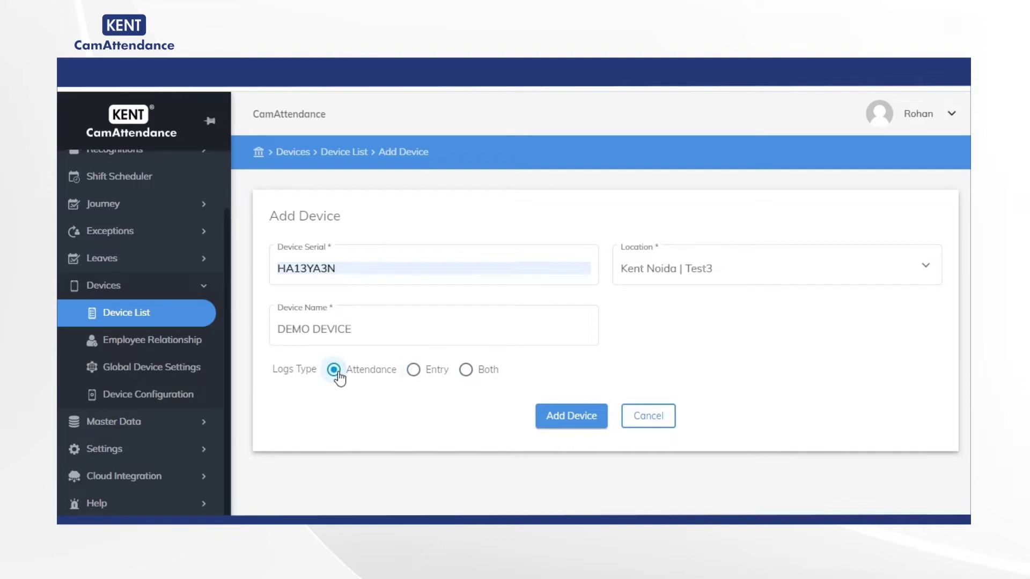
pyautogui.click(545, 416)
pyautogui.click(545, 416)
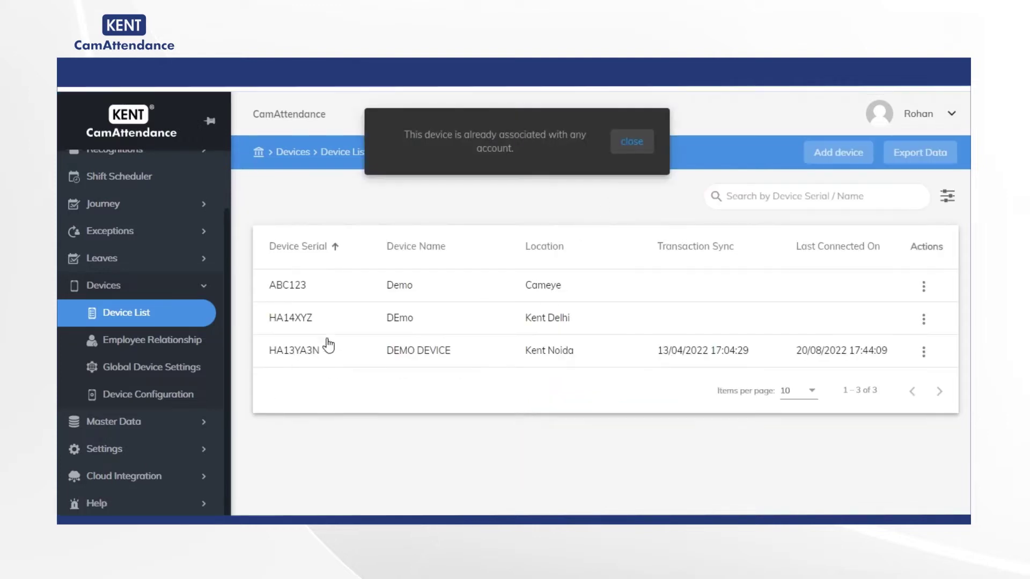
pyautogui.click(633, 142)
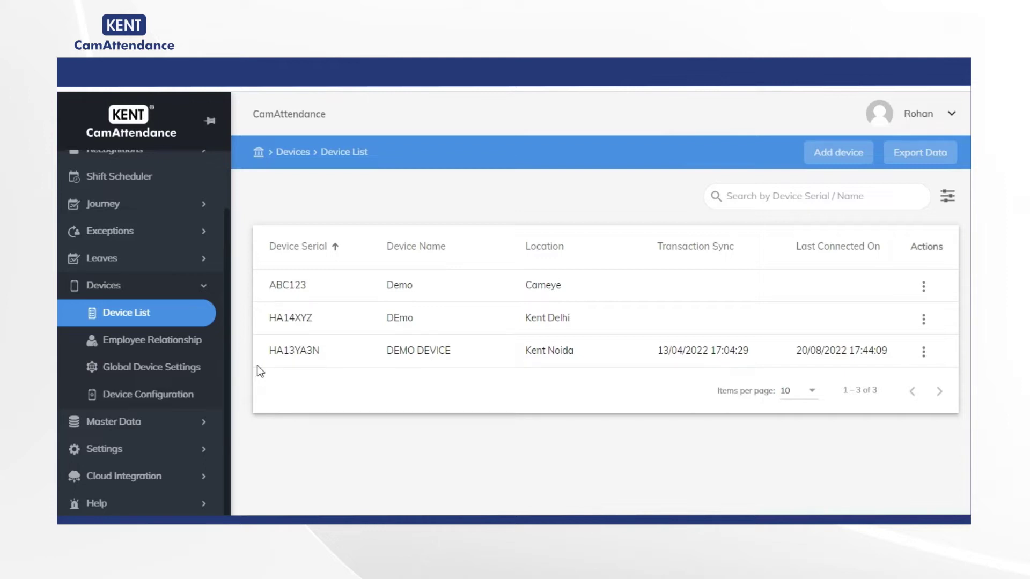
# Edit device HA14XYZ to status Inactive, keeping location Kent Delhi | Test2, and save.
pyautogui.click(924, 352)
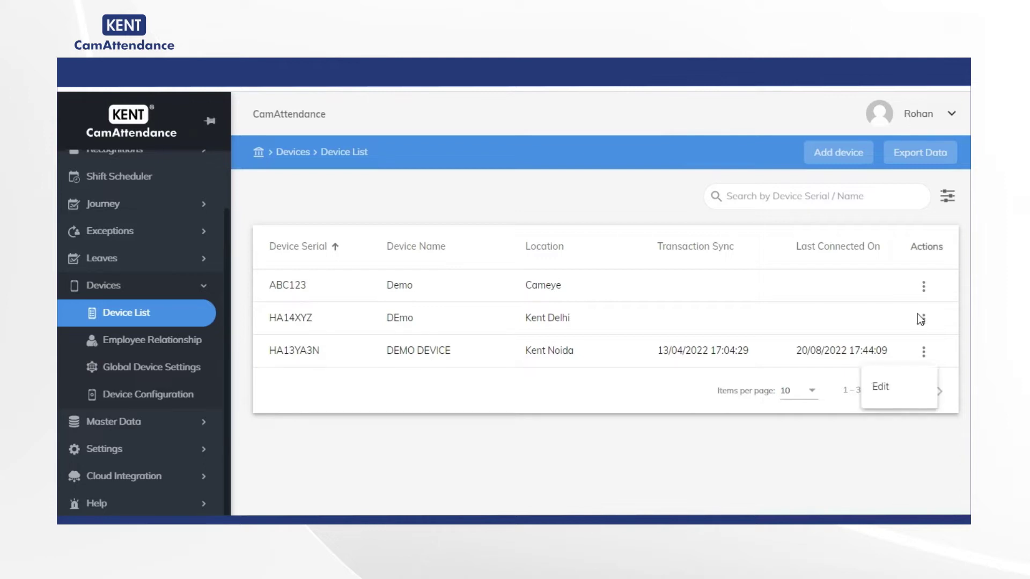
pyautogui.click(928, 328)
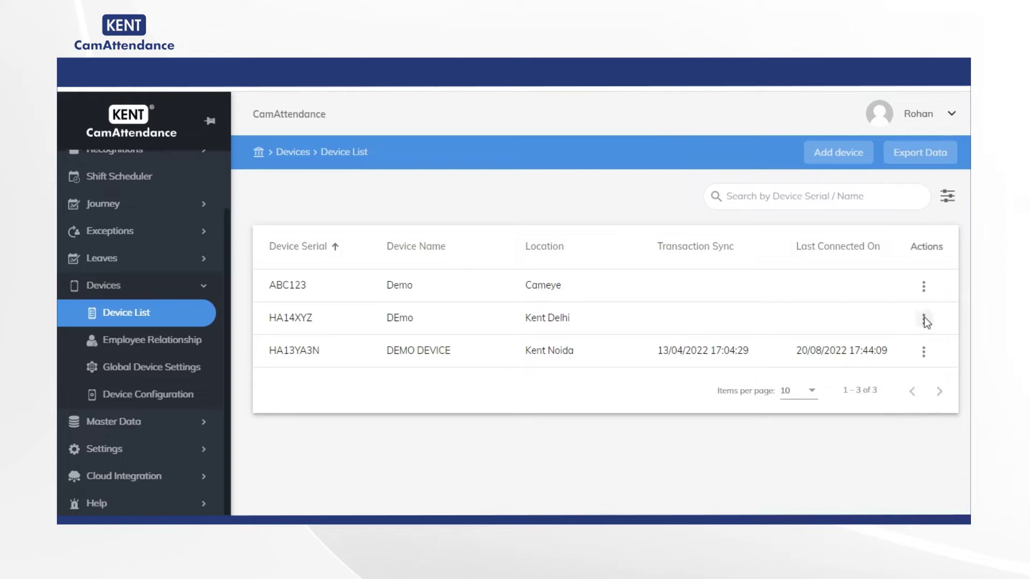
pyautogui.click(924, 319)
pyautogui.click(907, 358)
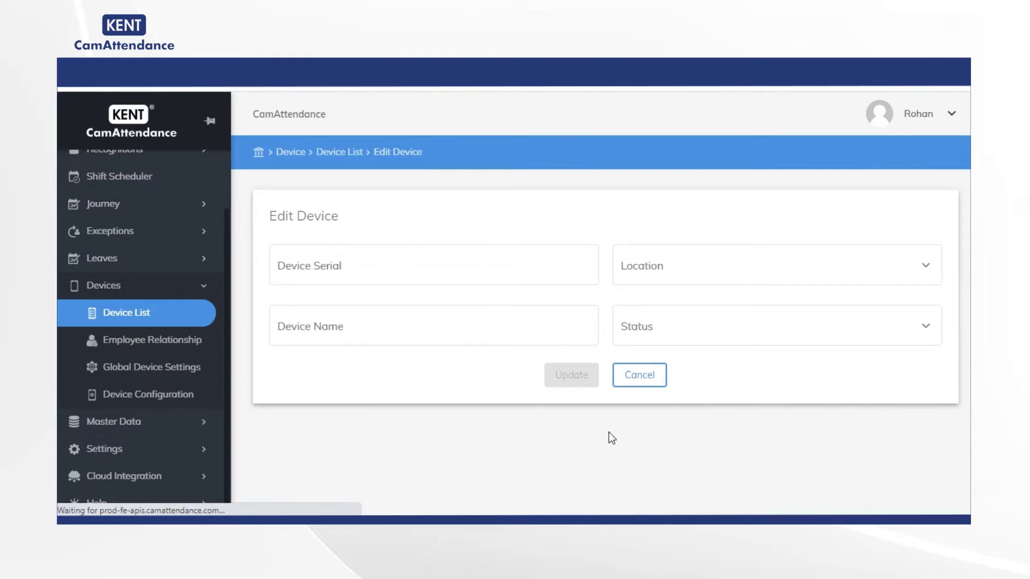
pyautogui.click(704, 332)
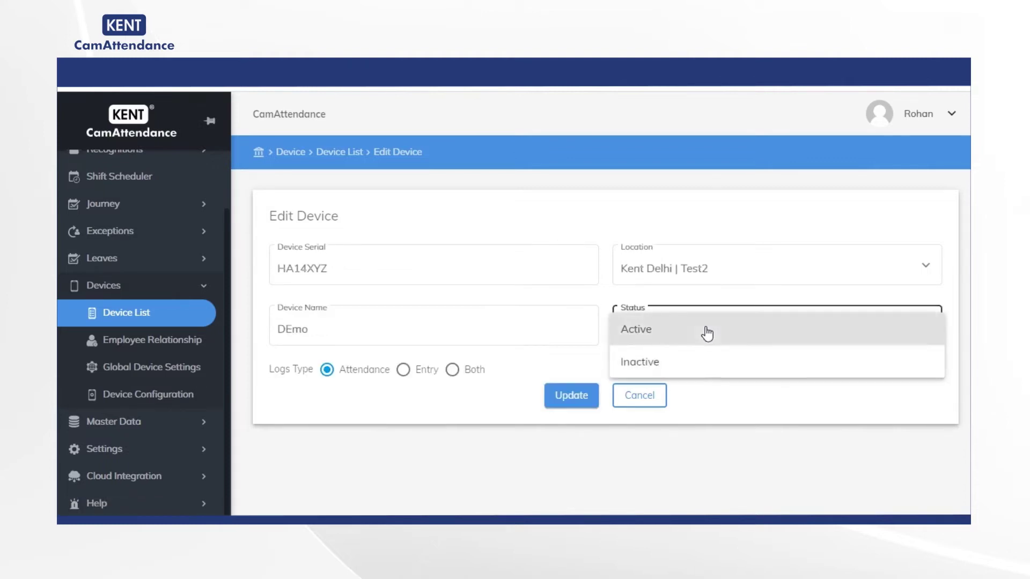
pyautogui.click(651, 365)
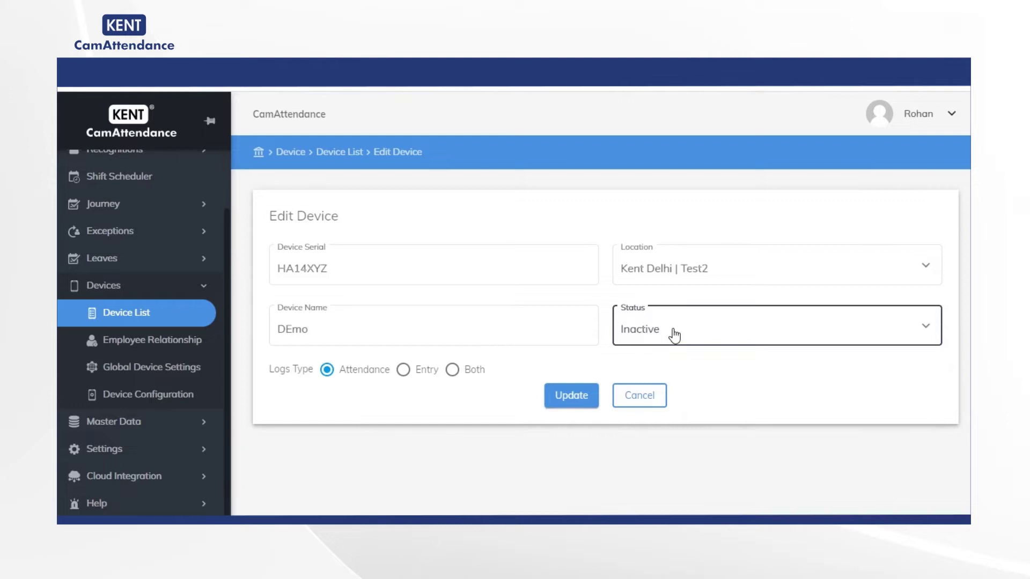
pyautogui.click(682, 270)
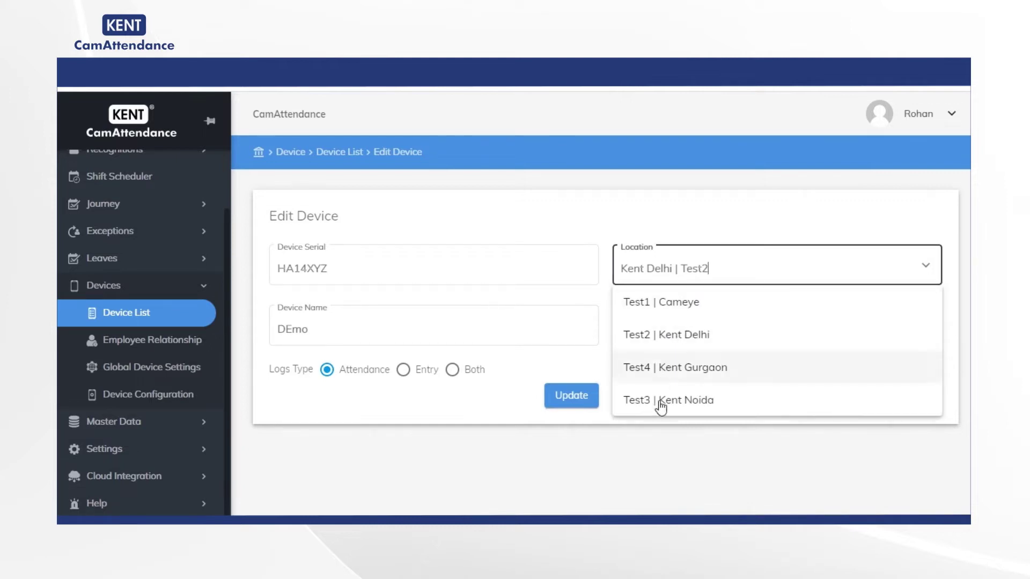
pyautogui.click(762, 468)
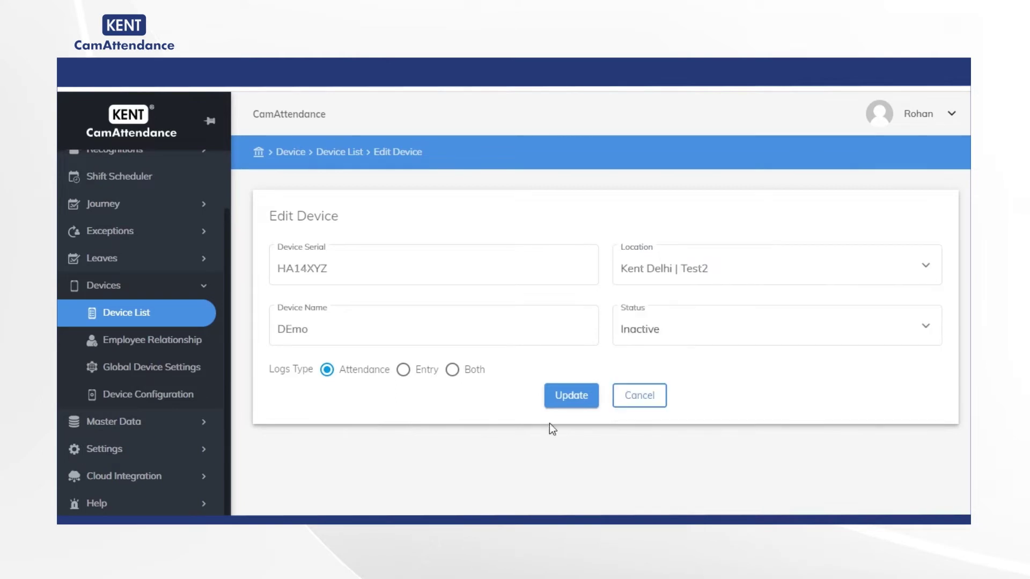
pyautogui.click(578, 405)
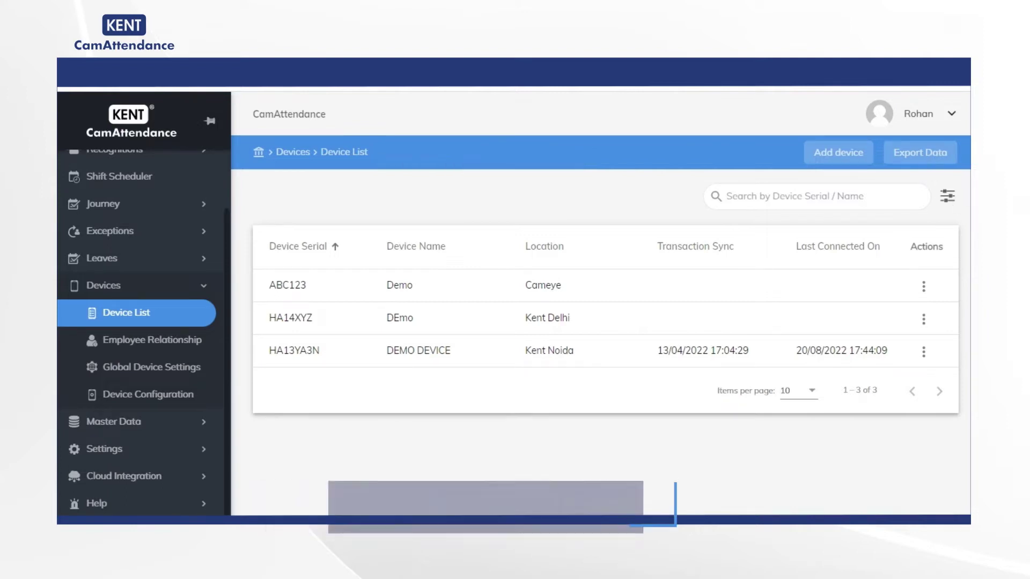
pyautogui.click(948, 197)
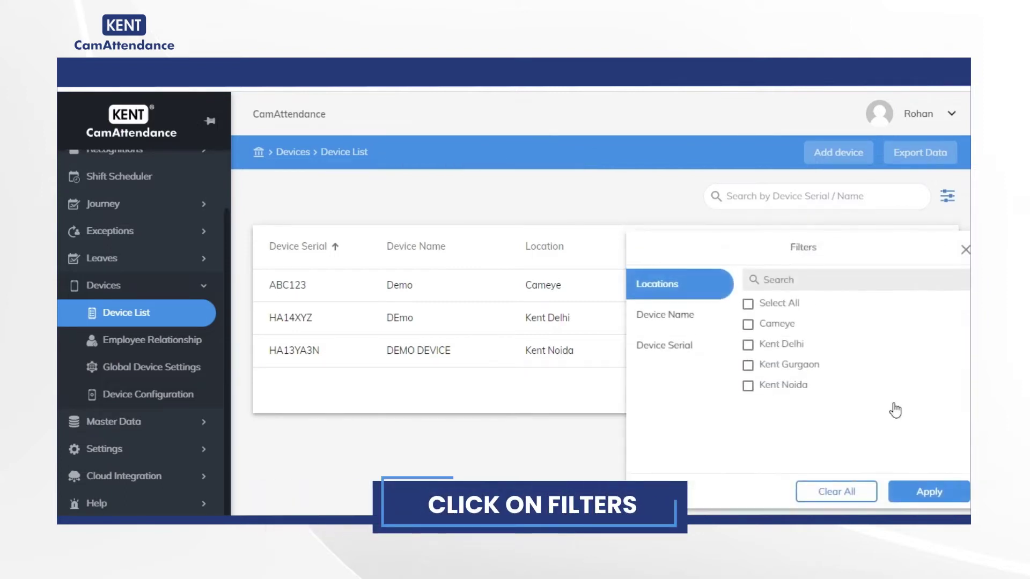
pyautogui.click(677, 320)
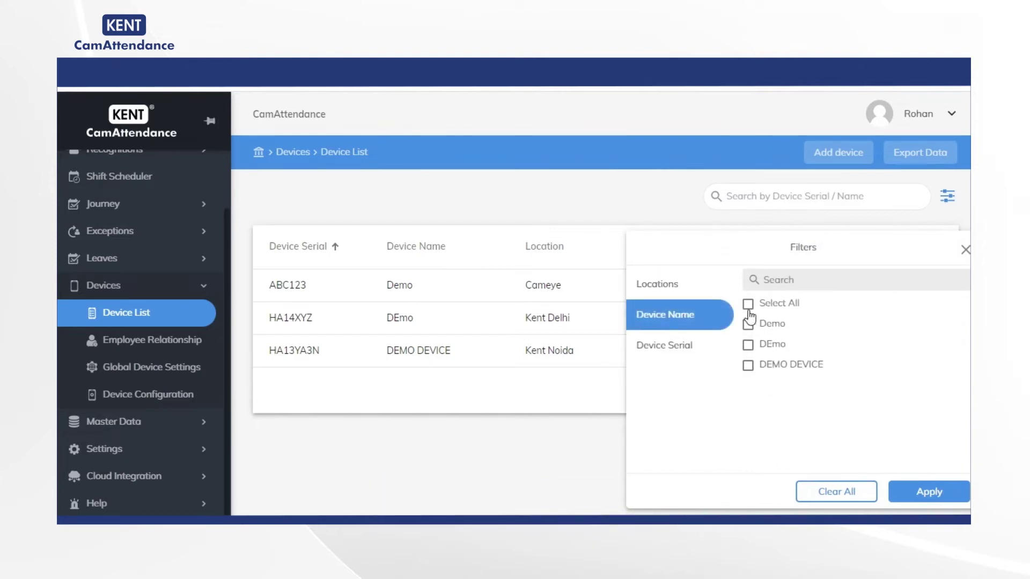
pyautogui.click(748, 305)
pyautogui.click(749, 305)
pyautogui.click(749, 324)
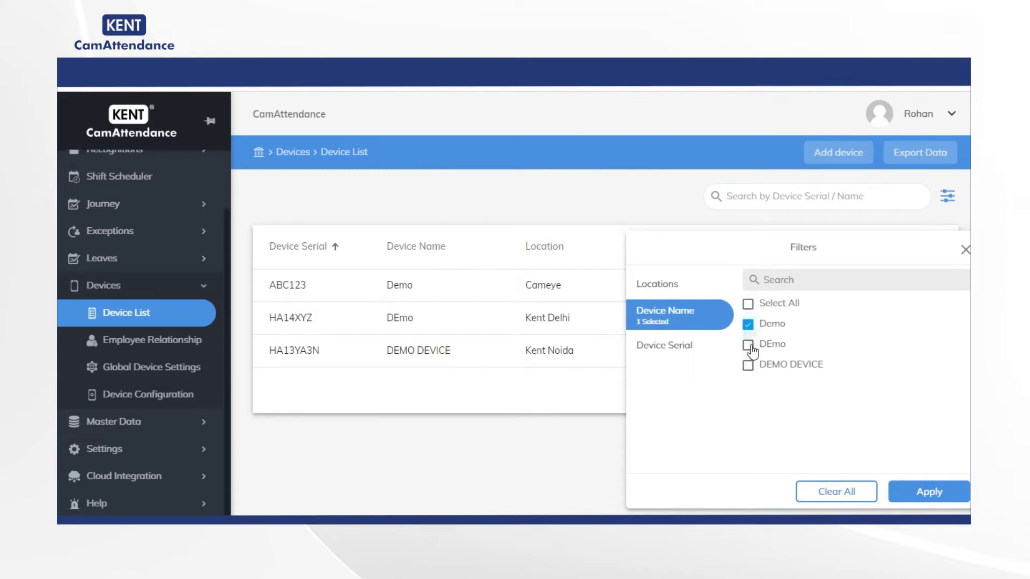
pyautogui.click(749, 346)
pyautogui.click(922, 489)
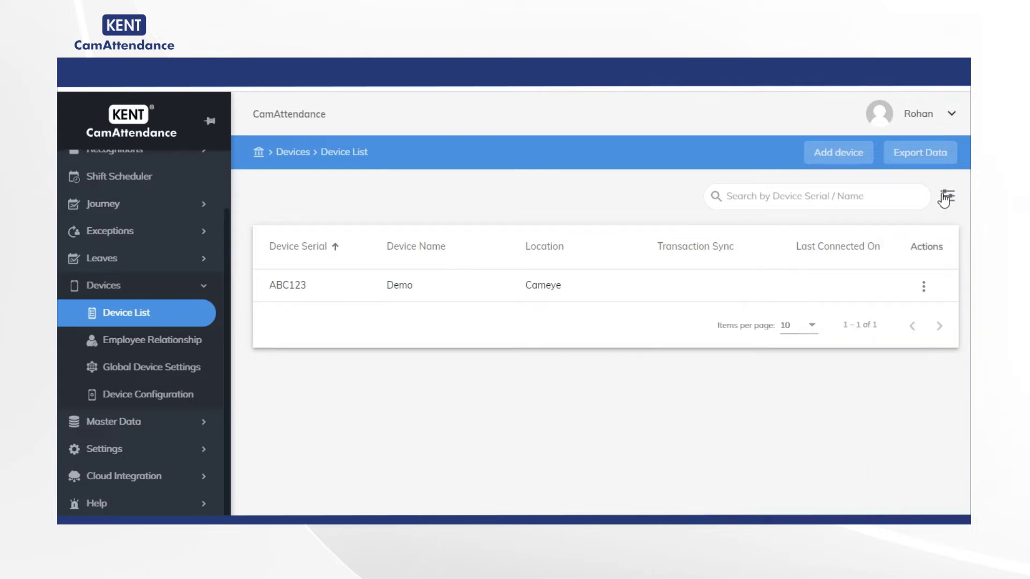
pyautogui.click(947, 197)
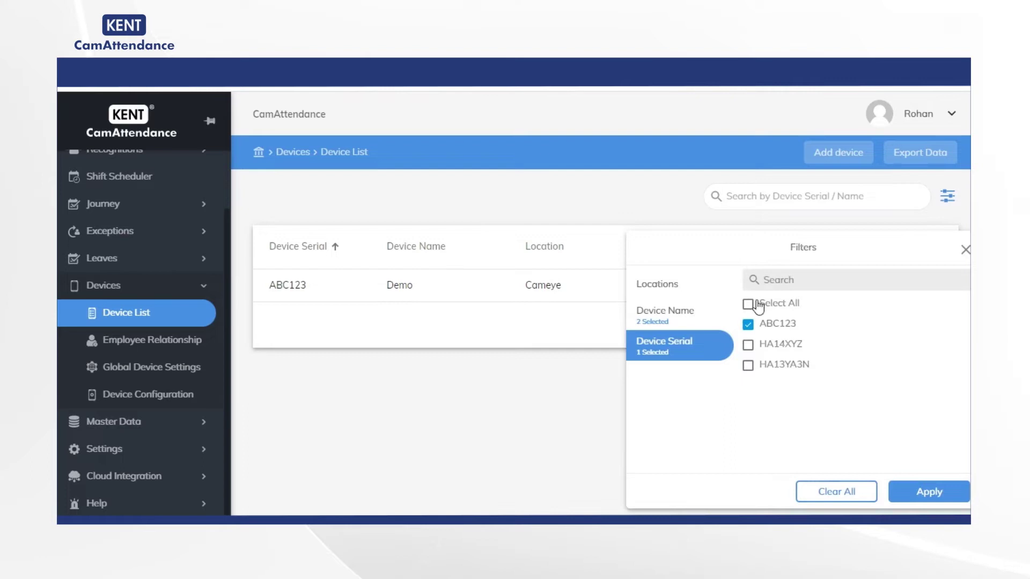
pyautogui.click(749, 305)
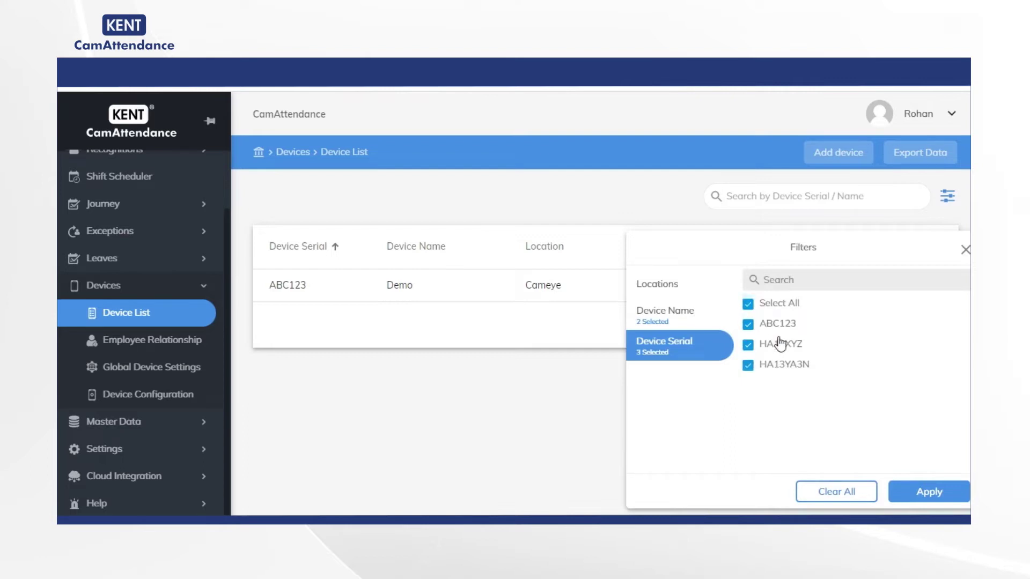
pyautogui.click(950, 491)
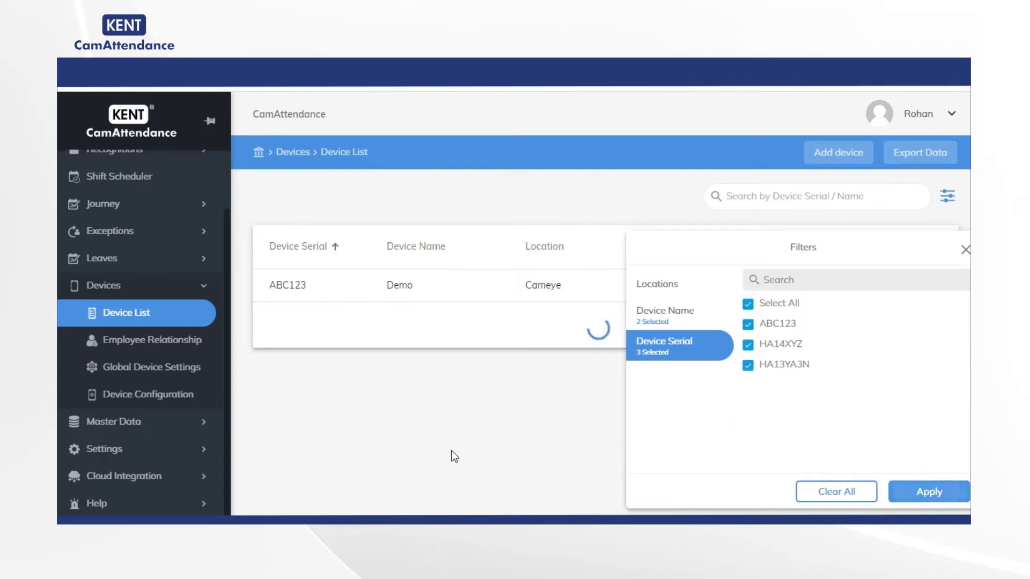
pyautogui.click(949, 197)
pyautogui.click(665, 315)
pyautogui.click(749, 304)
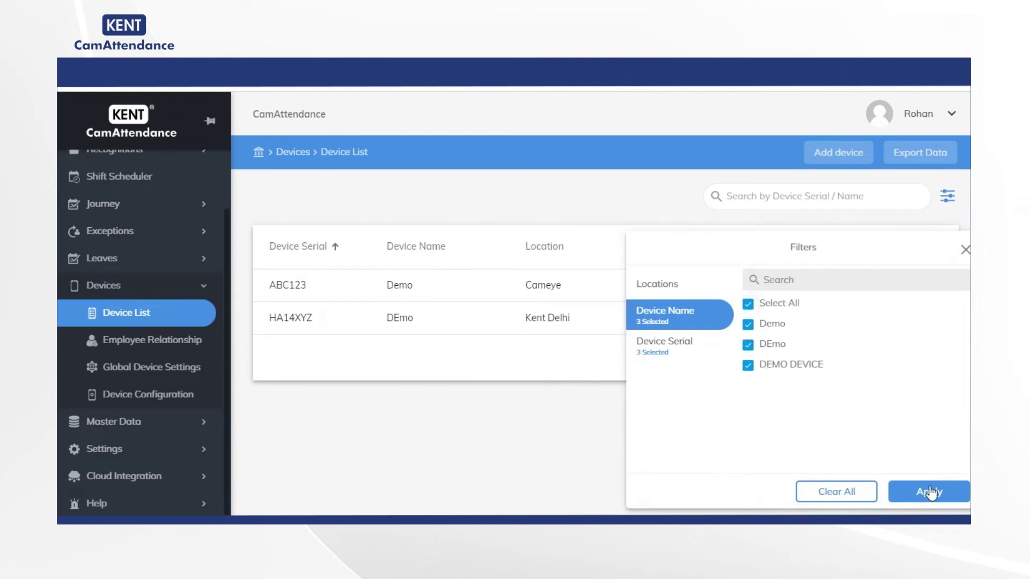
pyautogui.click(929, 491)
pyautogui.click(948, 197)
pyautogui.click(675, 292)
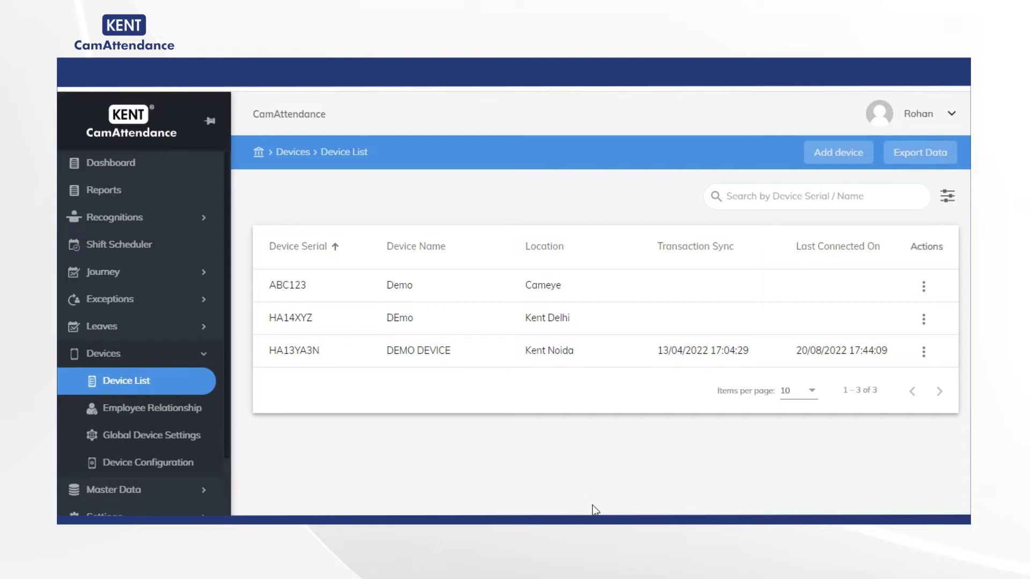
# View device HA14XYZ's details, then export the three-device list to an Excel sheet.
pyautogui.scroll(-1, 143, 324)
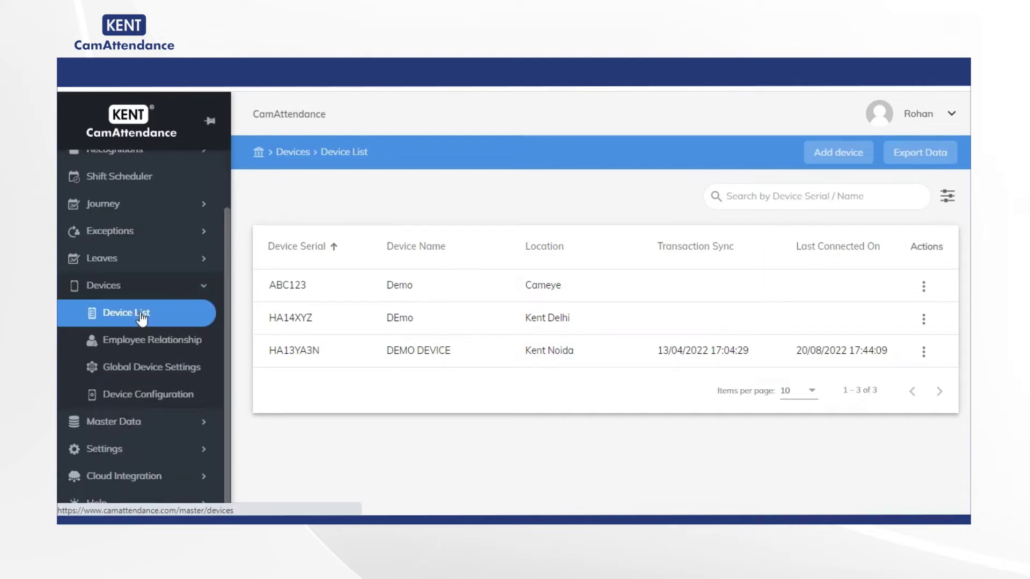
pyautogui.click(594, 333)
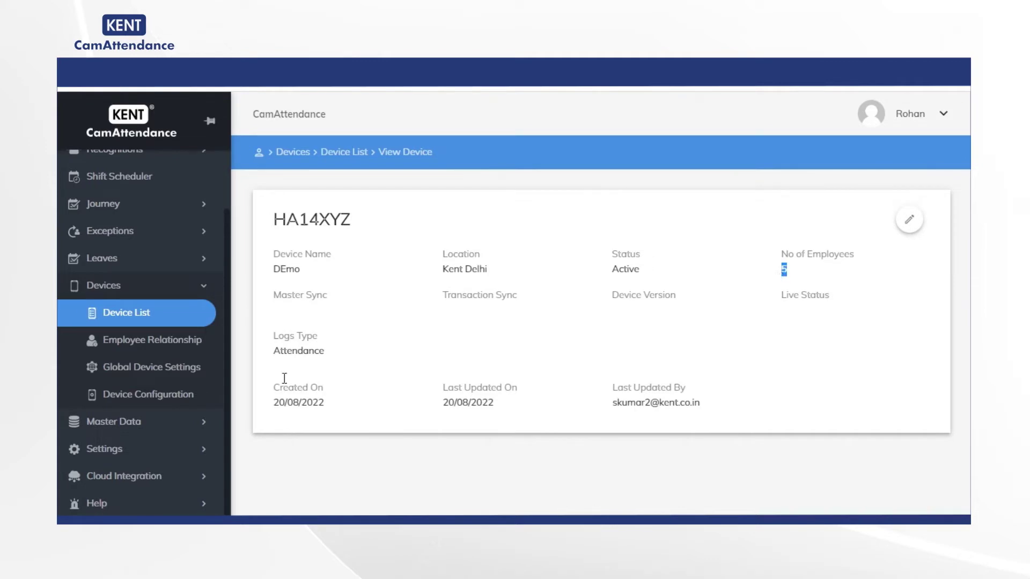
pyautogui.click(102, 313)
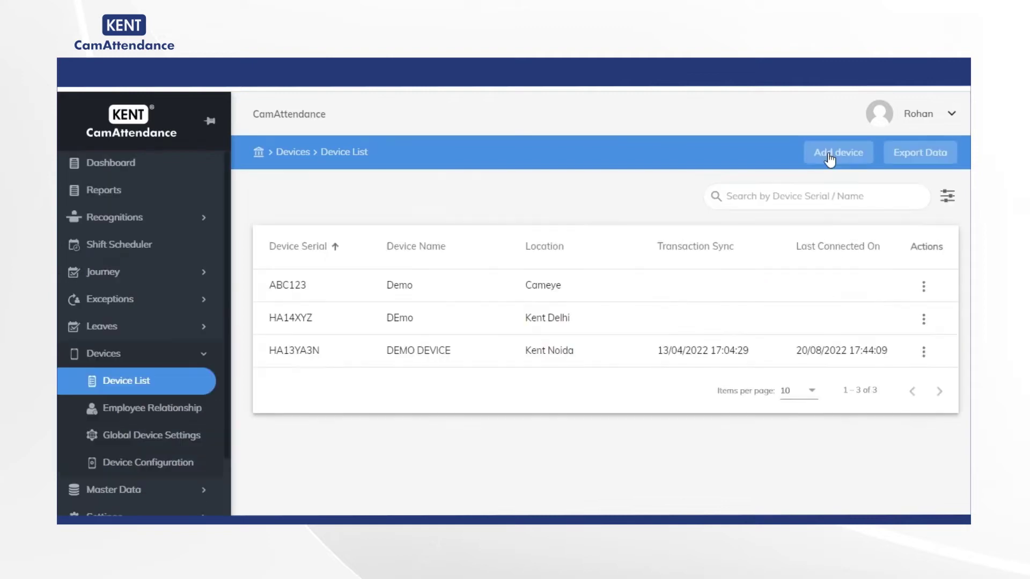
pyautogui.click(911, 154)
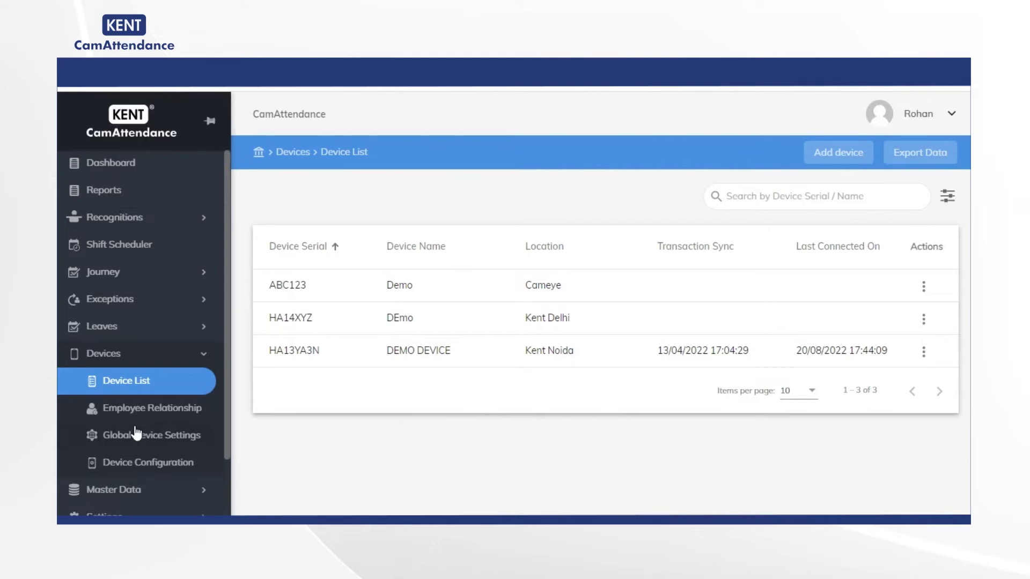
# On Employee Relationship, open Options > Import Data and cancel the file picker without a file.
pyautogui.click(99, 409)
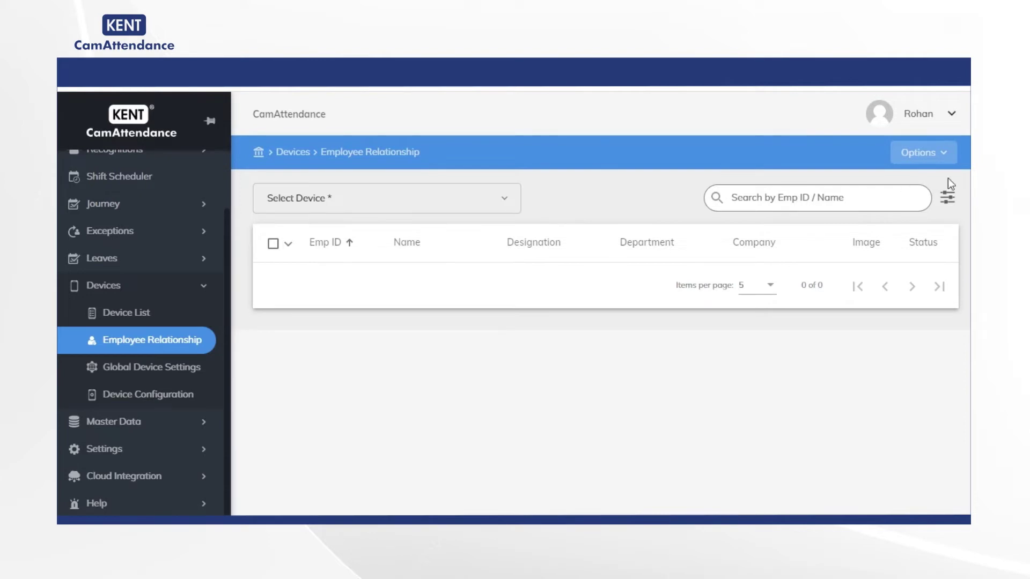
pyautogui.click(936, 157)
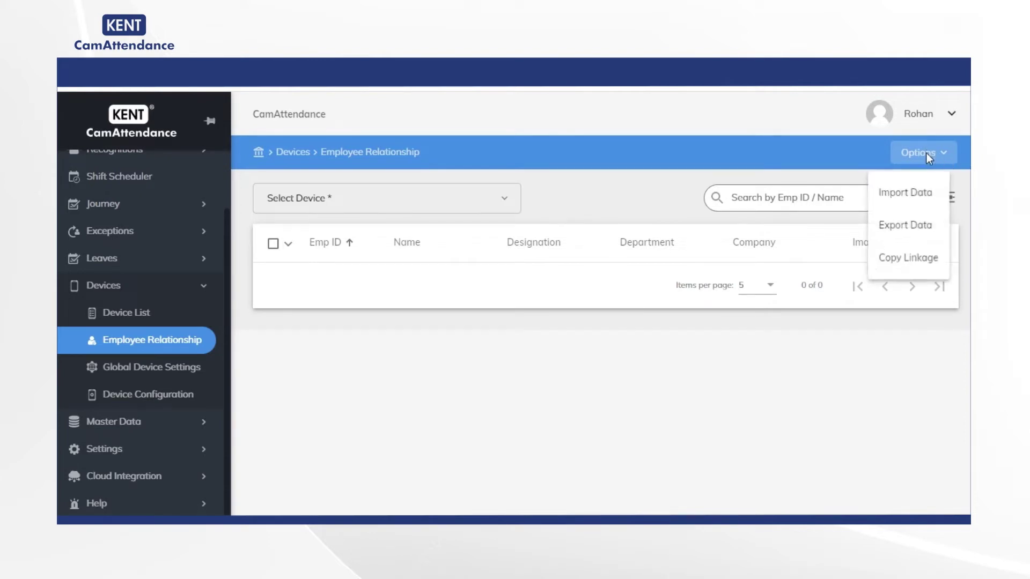
pyautogui.click(911, 196)
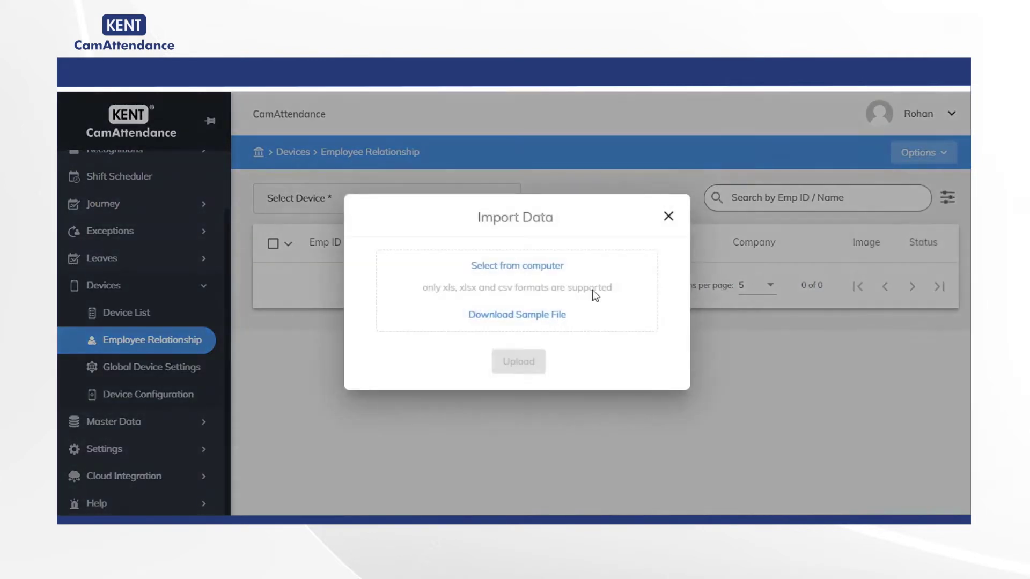
pyautogui.click(499, 265)
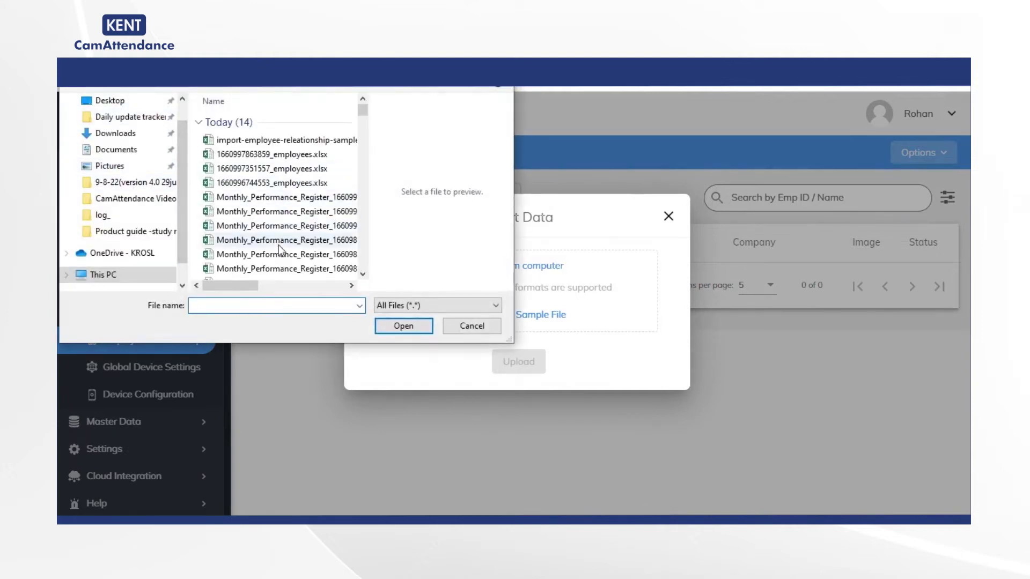
pyautogui.click(475, 327)
# Select all employees, Emp1 through Emp5, and link them to device HA14XYZ.
pyautogui.click(669, 217)
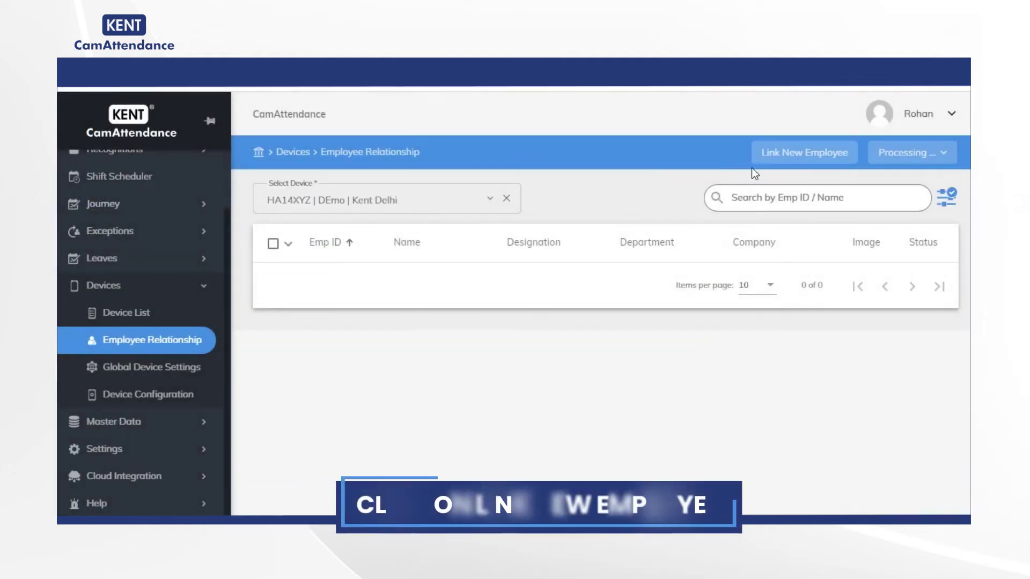
pyautogui.click(782, 155)
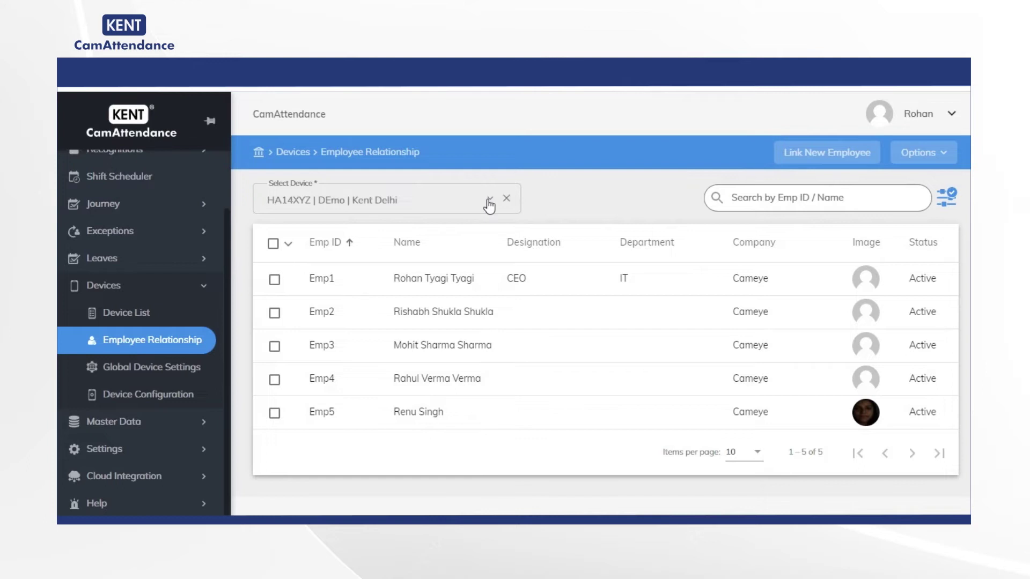
pyautogui.click(274, 281)
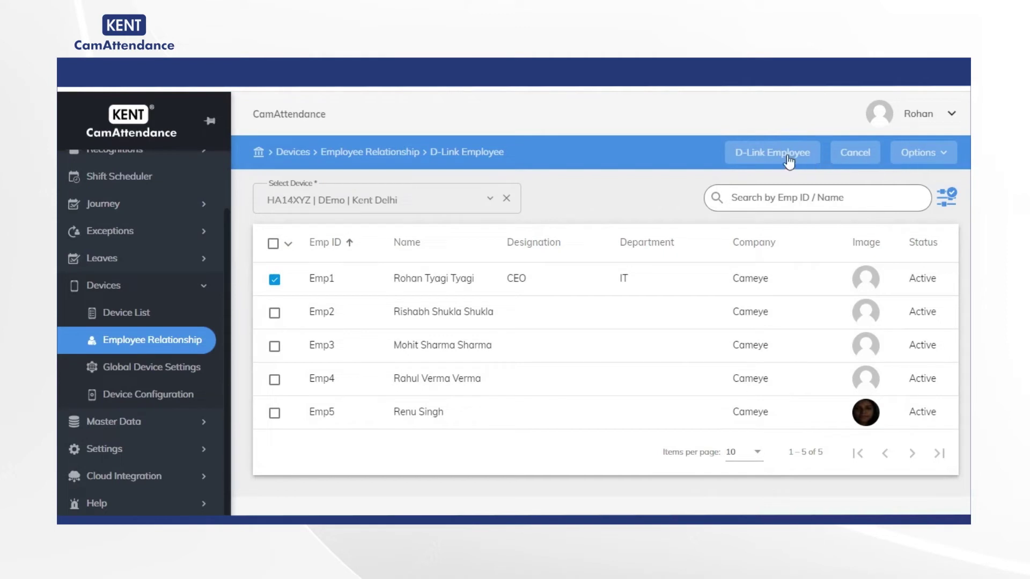
pyautogui.click(274, 313)
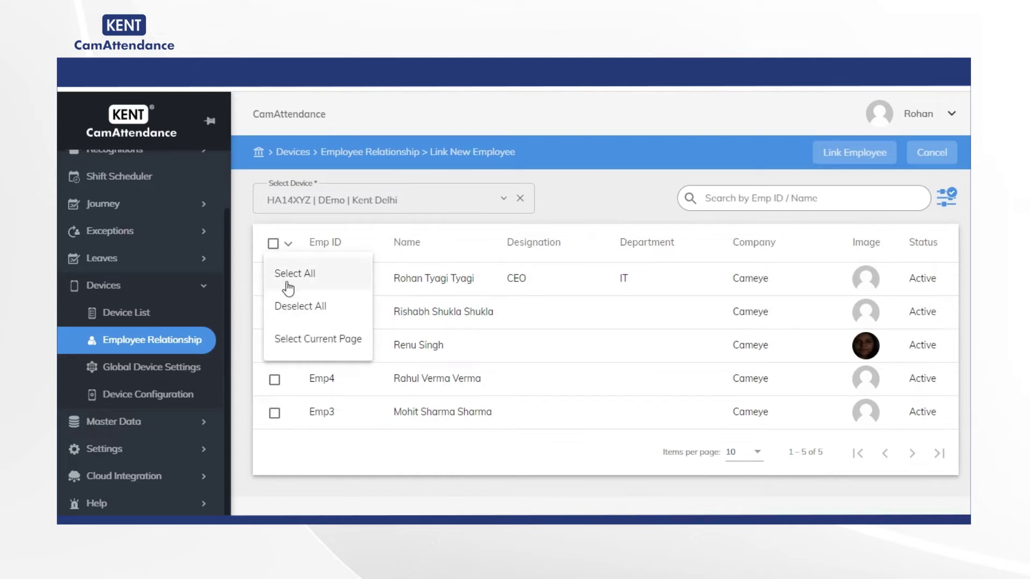
pyautogui.click(288, 288)
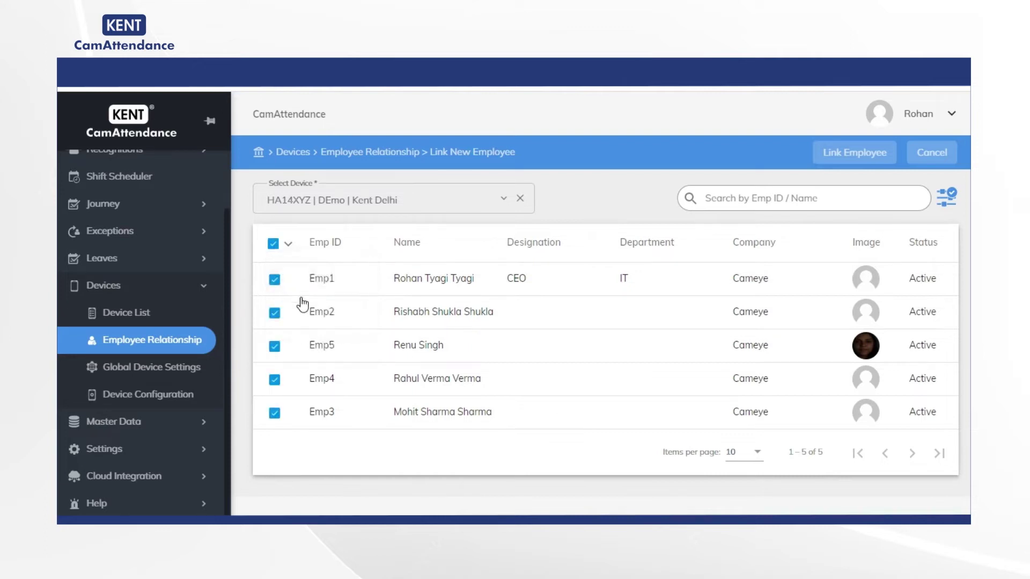
pyautogui.click(854, 154)
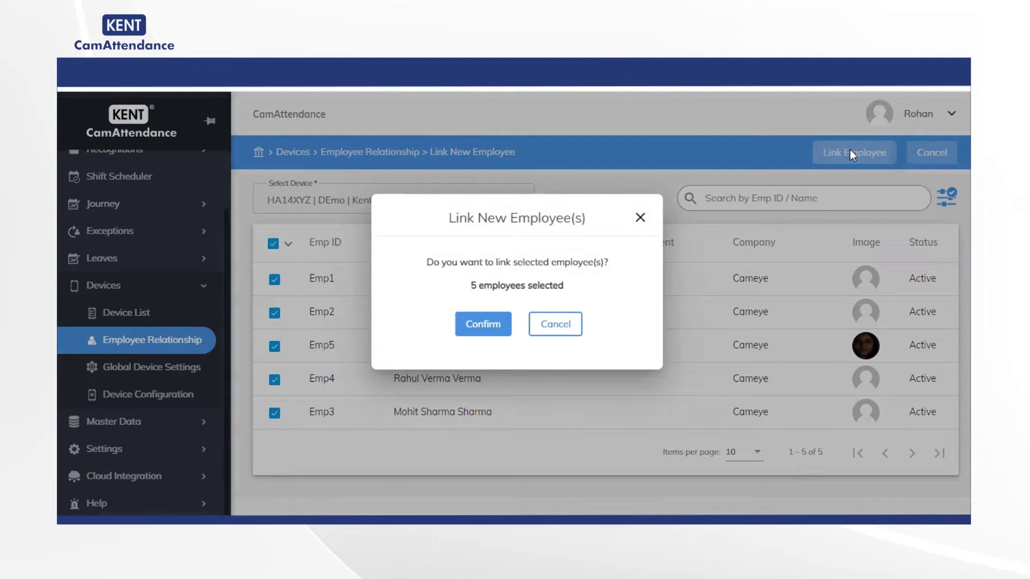
pyautogui.doubleClick(494, 328)
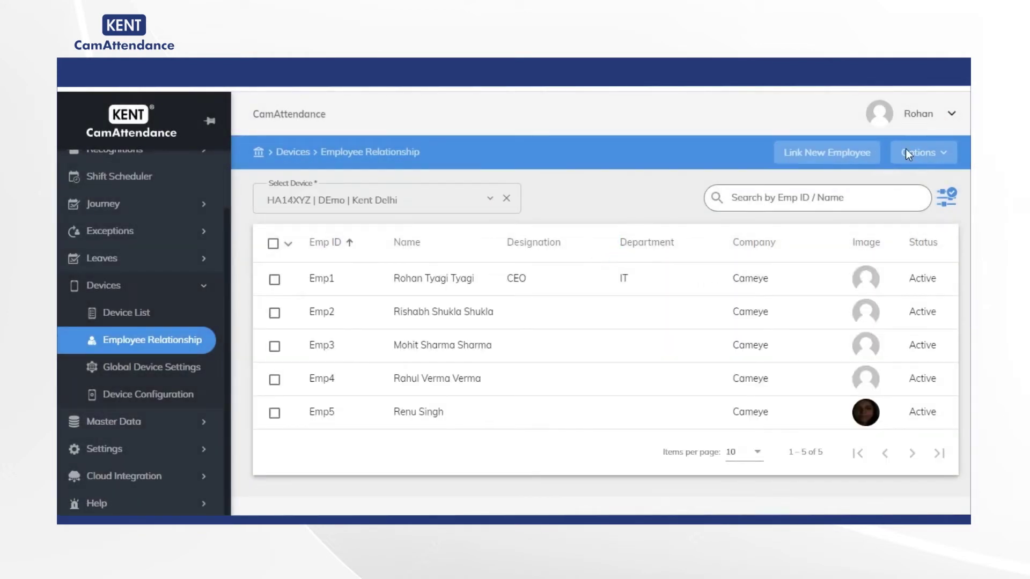
# Export the employee data linked to device HA14XYZ via Options > Export Data.
pyautogui.click(906, 152)
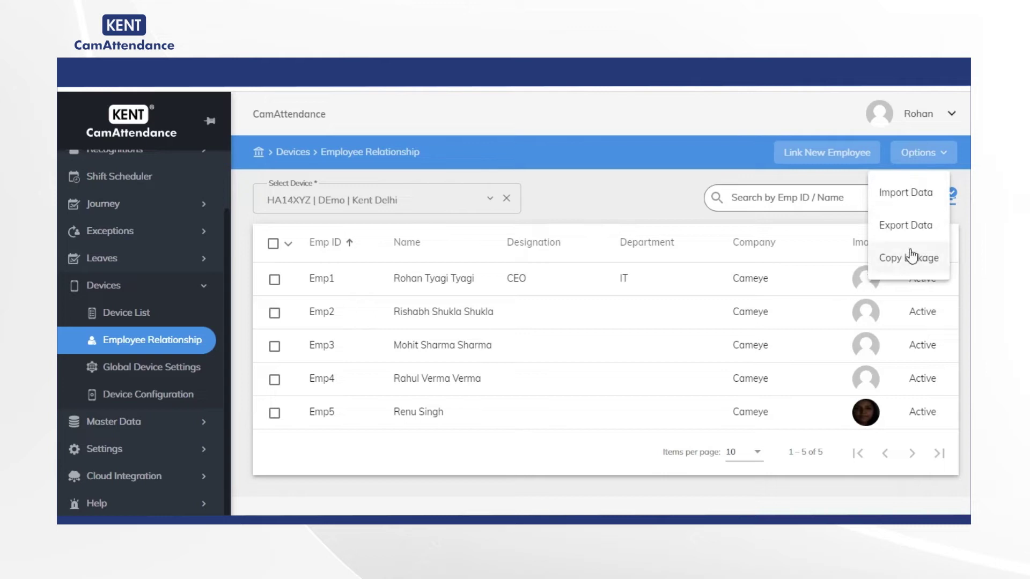
pyautogui.click(911, 228)
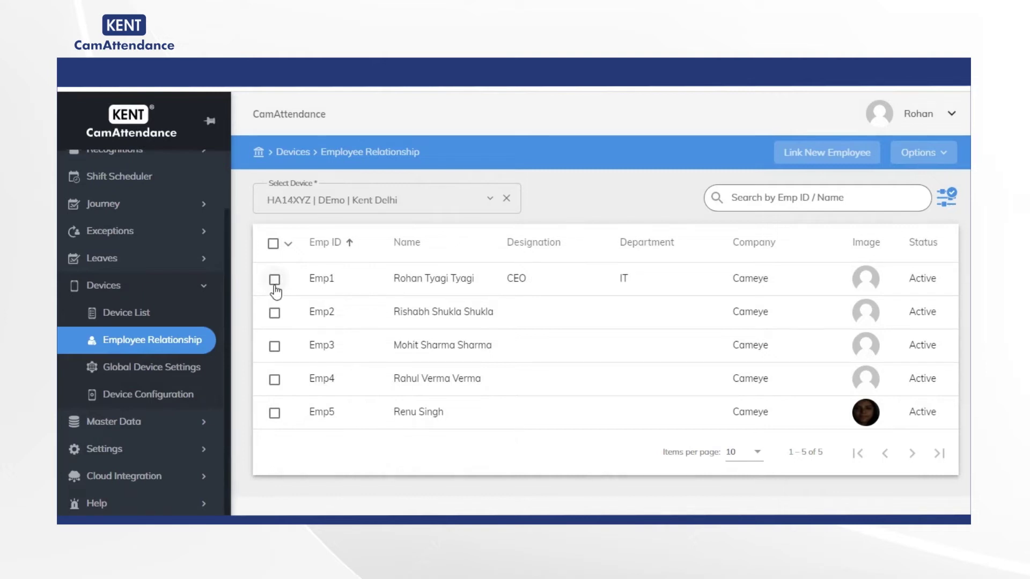
# De-link Emp1 and Emp3 from device HA14XYZ and dismiss the success message.
pyautogui.click(274, 279)
pyautogui.click(275, 346)
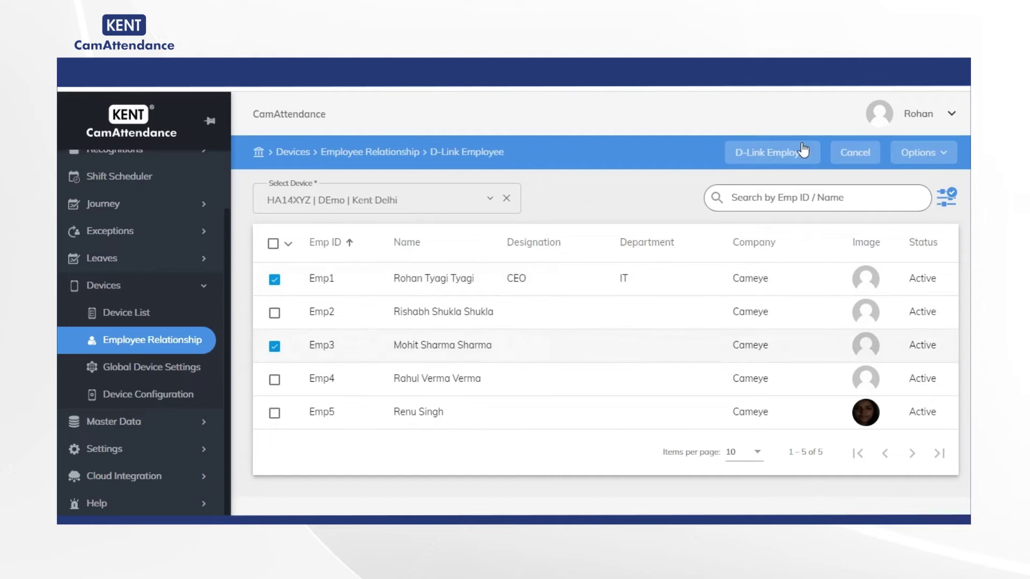
pyautogui.click(779, 157)
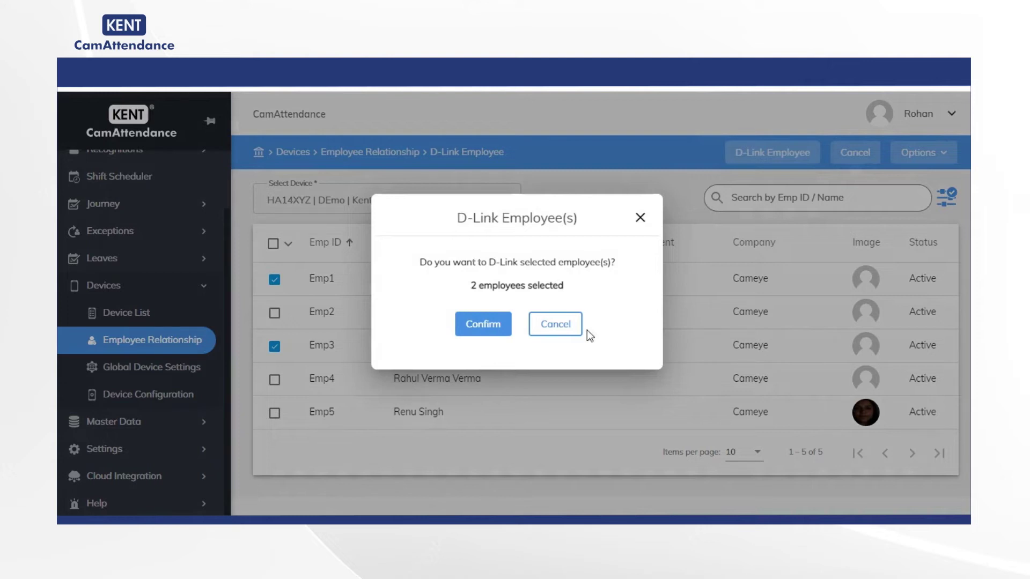
pyautogui.click(482, 325)
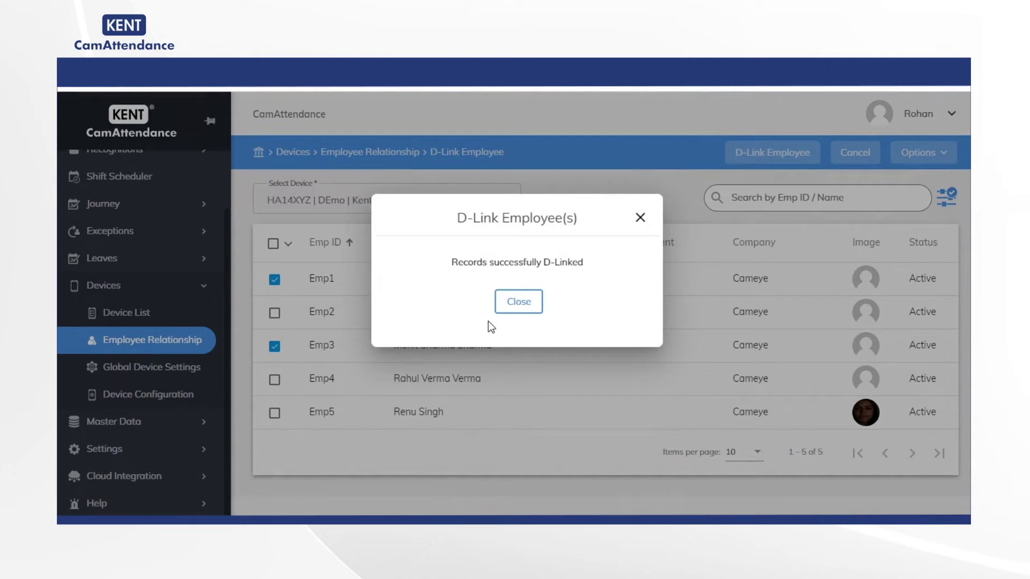
pyautogui.click(517, 302)
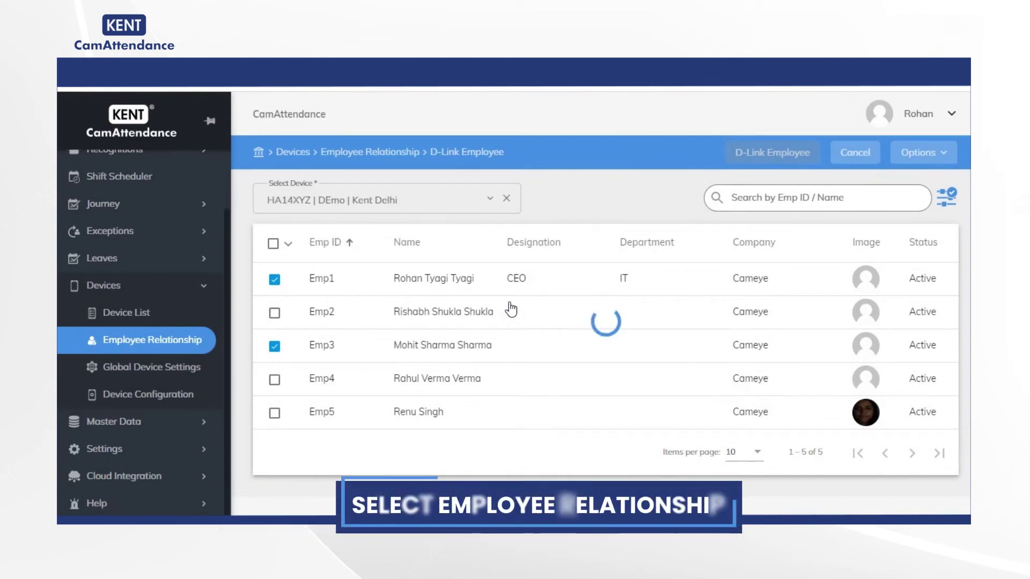
# Choose device HA13YA3N at Kent Noida, open Link New Employee, and show the Filters panel.
pyautogui.click(169, 343)
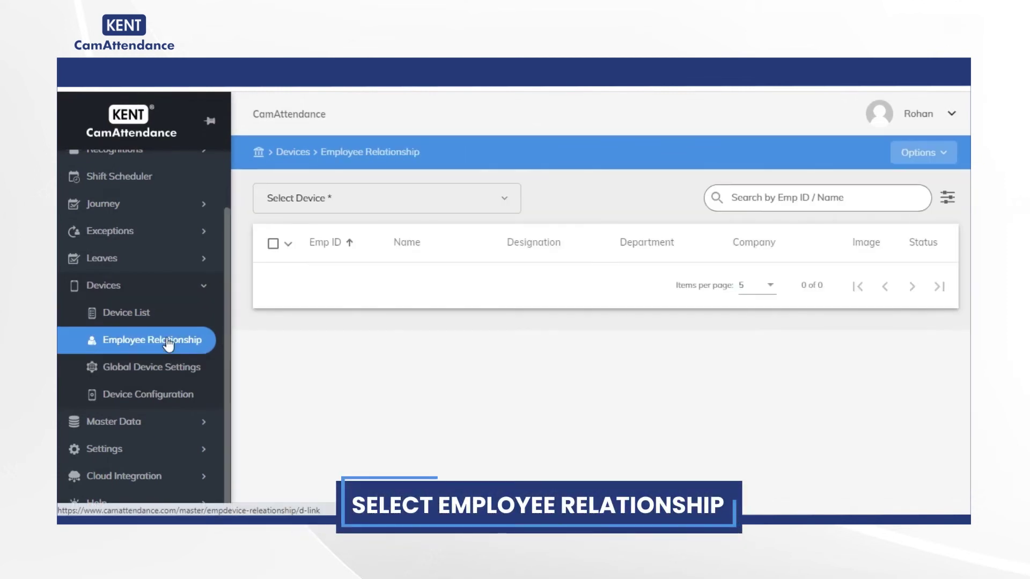
pyautogui.click(507, 206)
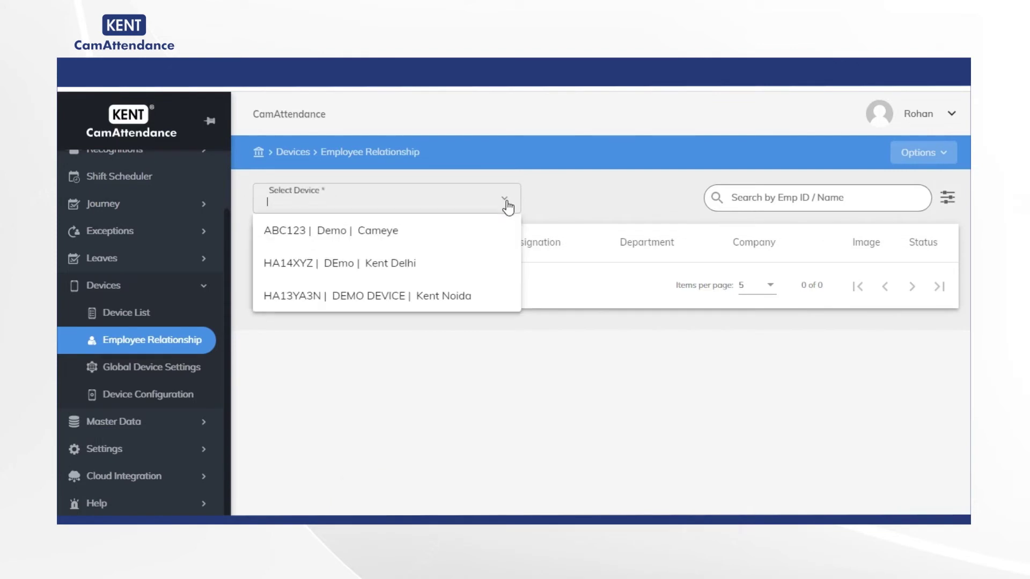
pyautogui.click(338, 299)
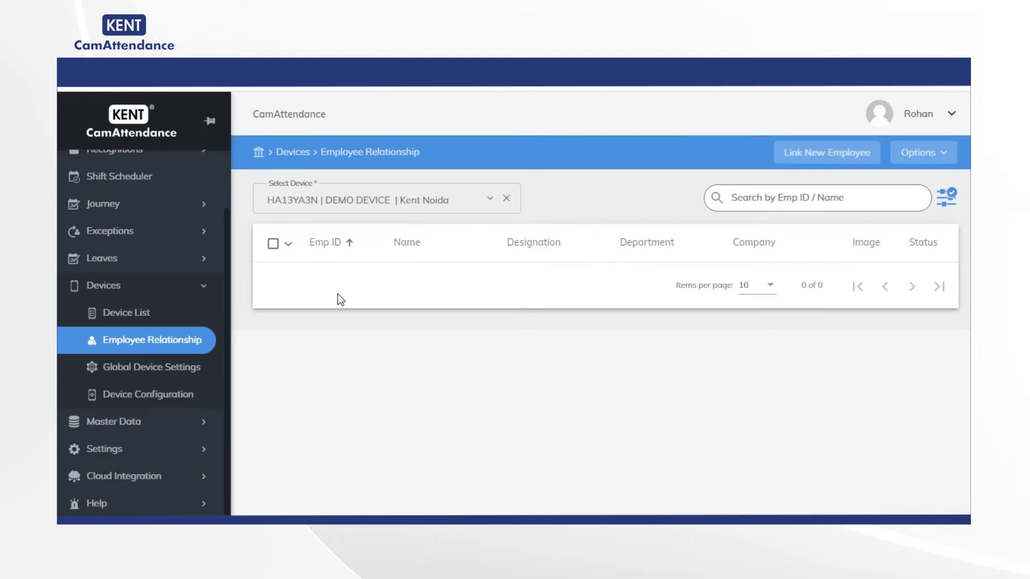
pyautogui.click(819, 154)
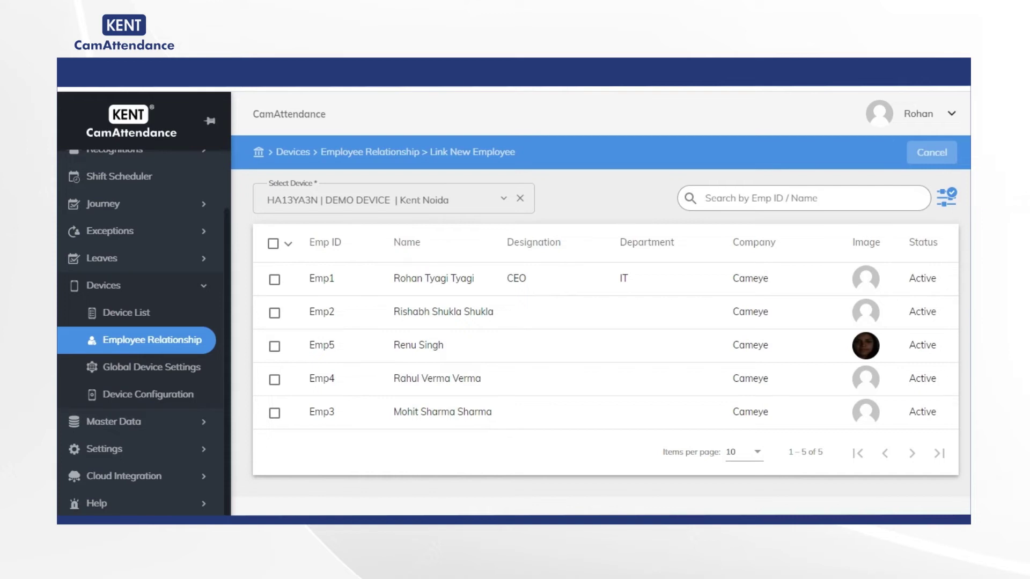
pyautogui.click(948, 200)
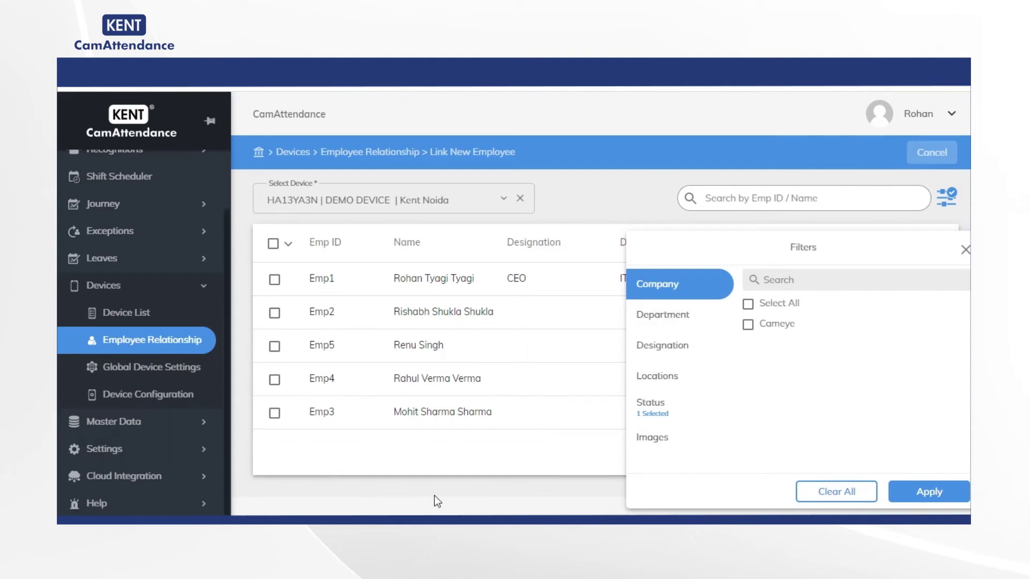
# Set the Global Device Settings attendance Mode to Continuous and confirm the update.
pyautogui.click(167, 370)
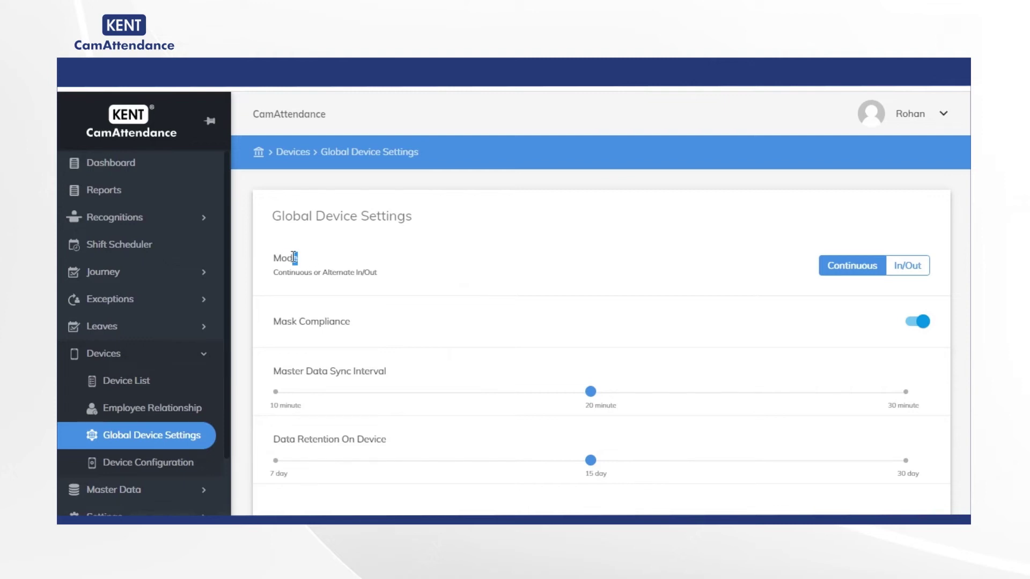
pyautogui.moveTo(298, 260); pyautogui.dragTo(271, 260)
pyautogui.scroll(-1, 695, 304)
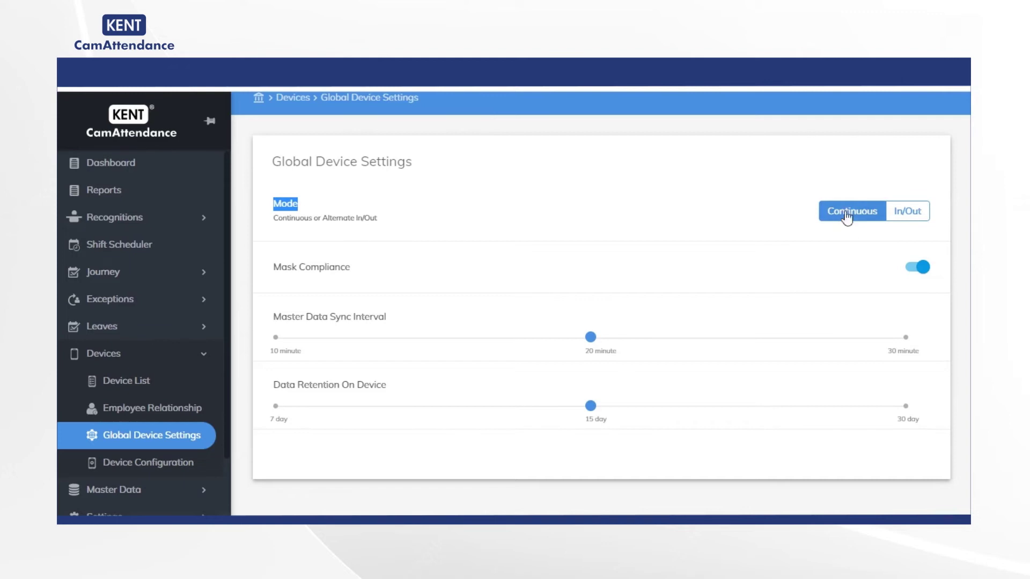
pyautogui.click(910, 212)
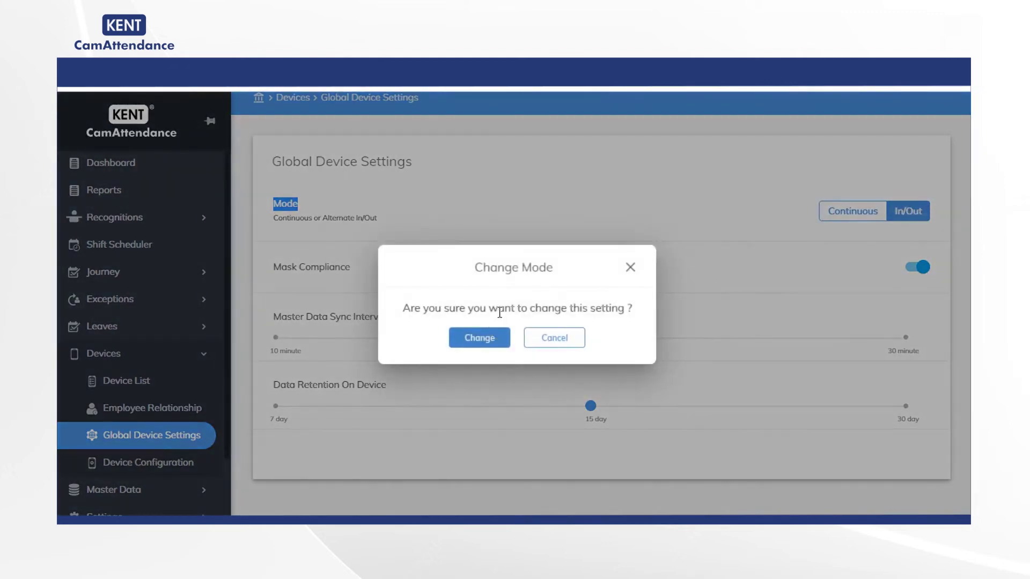
pyautogui.moveTo(633, 306); pyautogui.dragTo(383, 317)
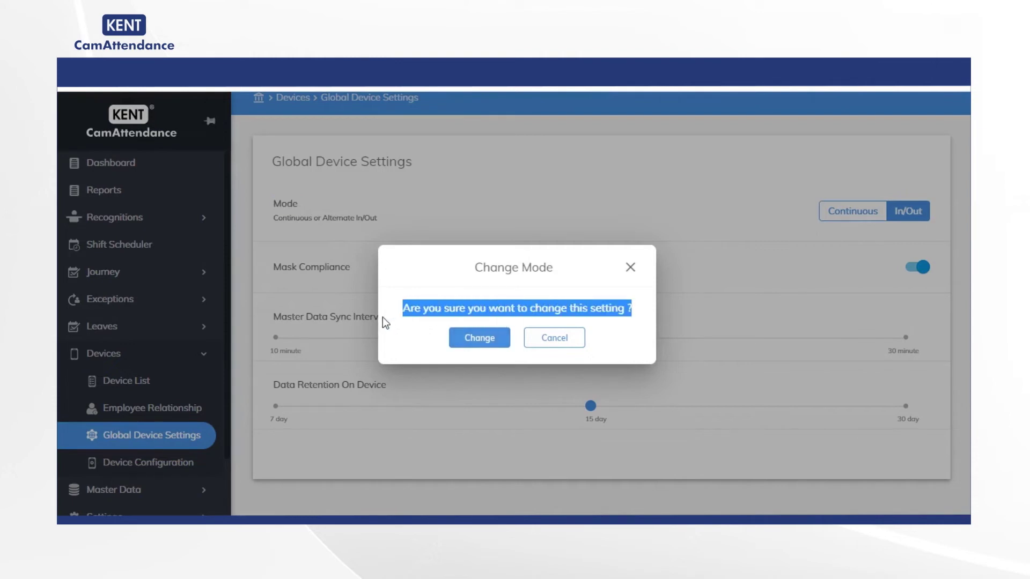
pyautogui.click(484, 340)
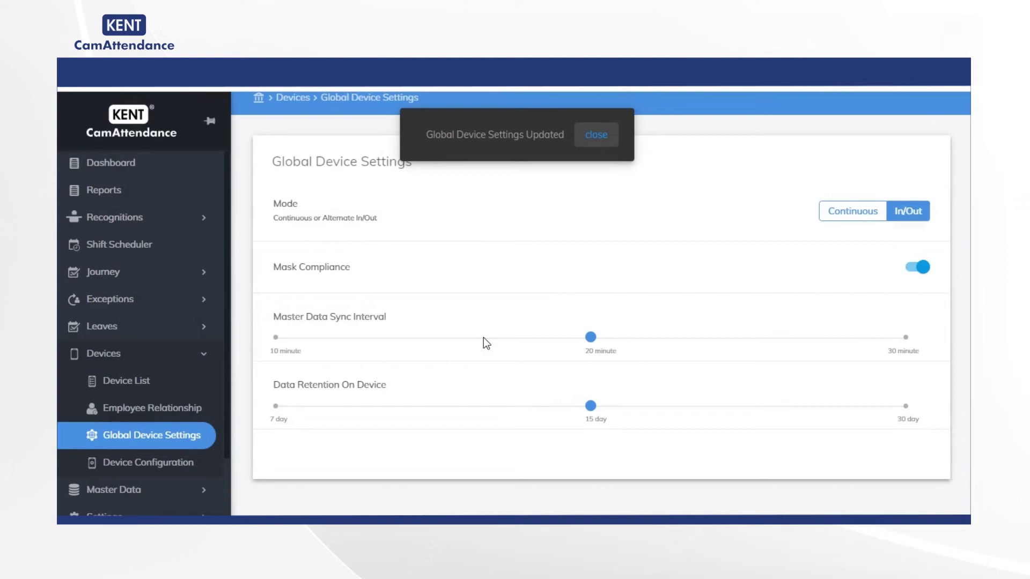
pyautogui.click(608, 137)
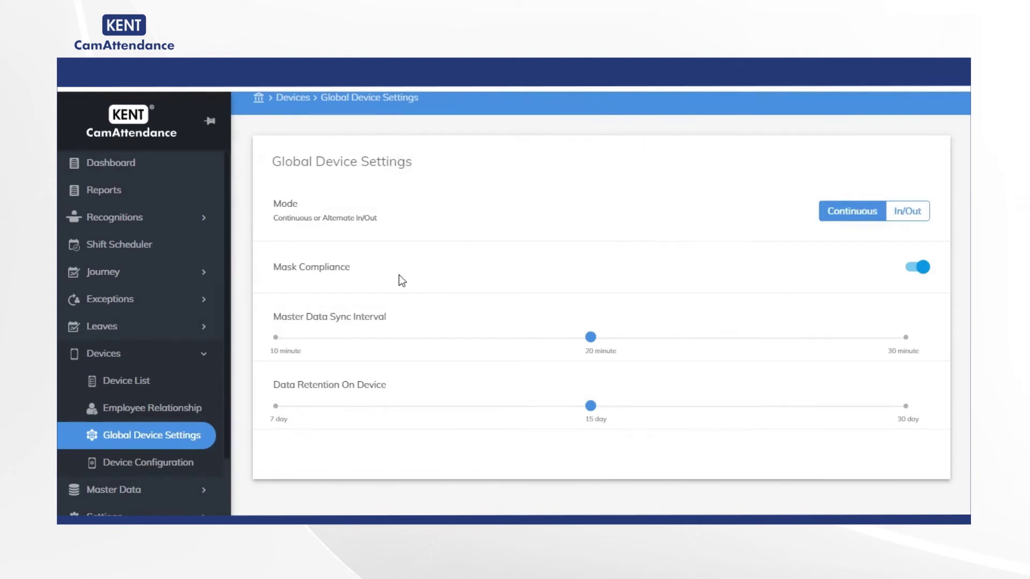
# Attempt changing Data Retention On Device to 30 days, then cancel, keeping 15 days.
pyautogui.moveTo(350, 268); pyautogui.dragTo(272, 270)
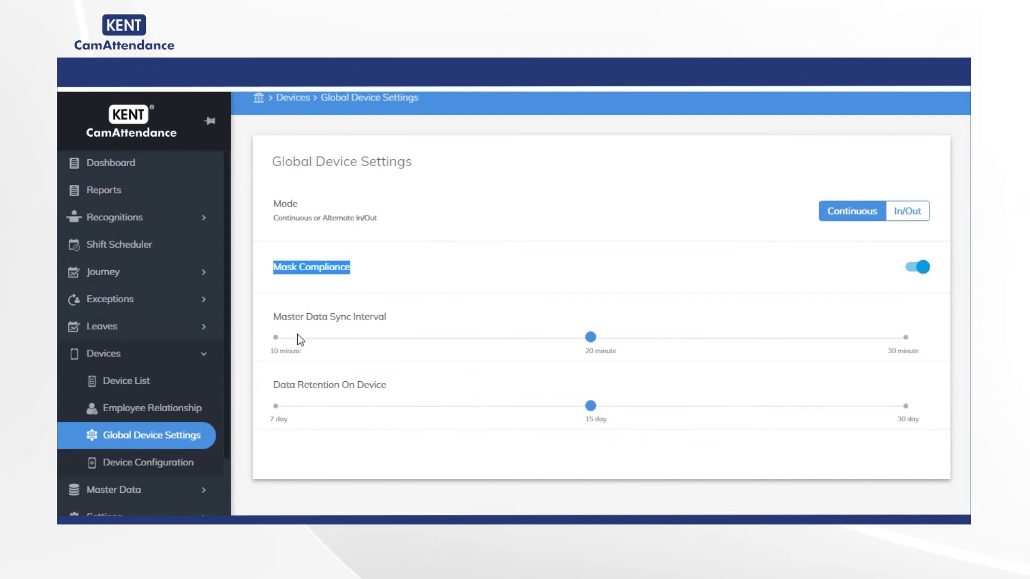
pyautogui.click(597, 336)
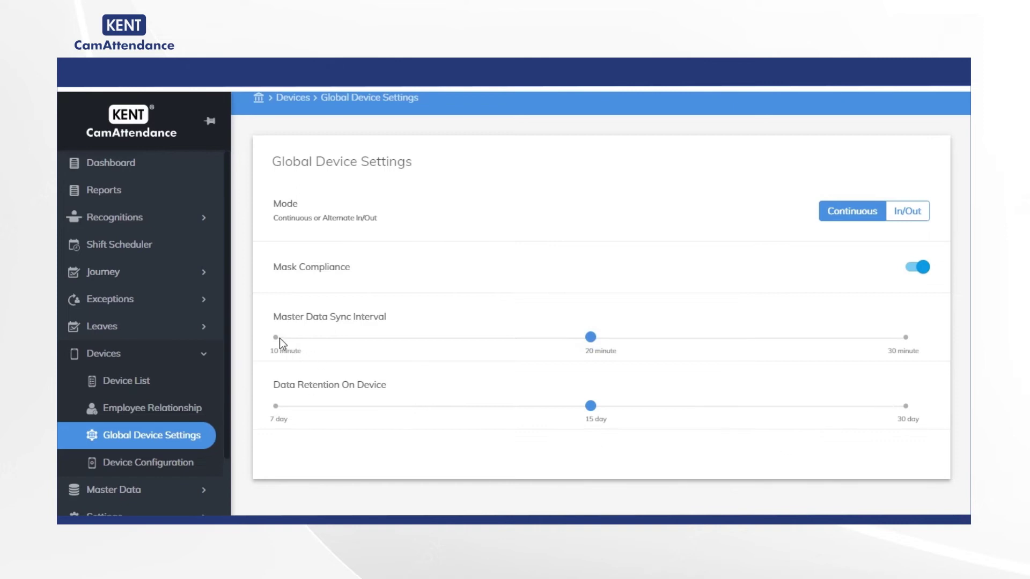
pyautogui.moveTo(274, 386); pyautogui.dragTo(418, 396)
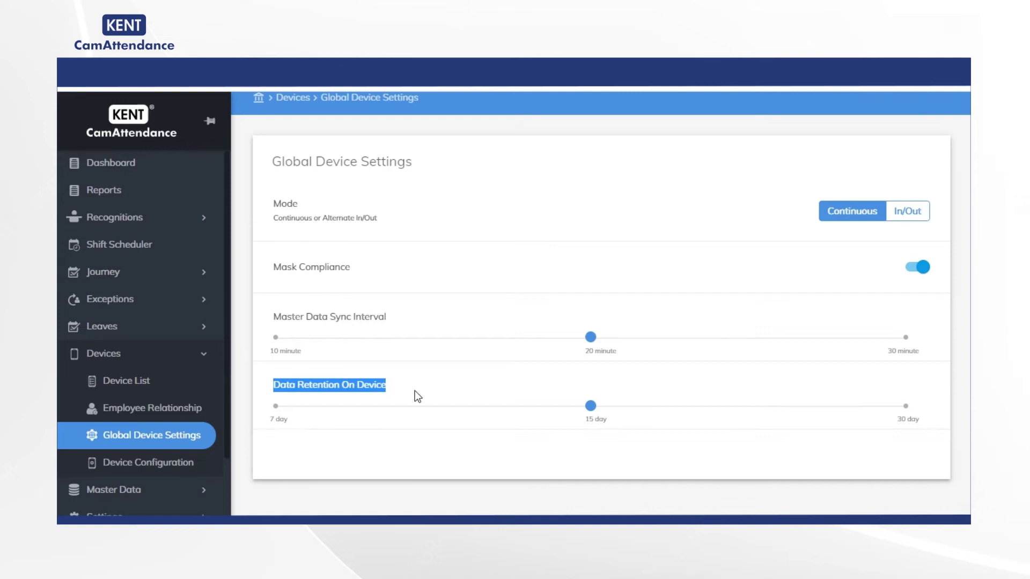
pyautogui.click(905, 406)
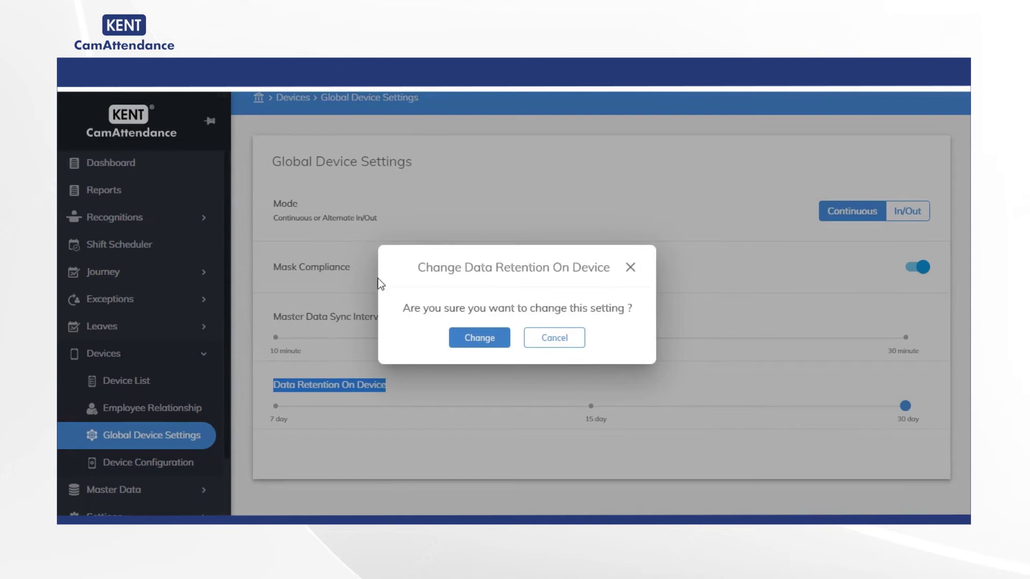
pyautogui.click(560, 342)
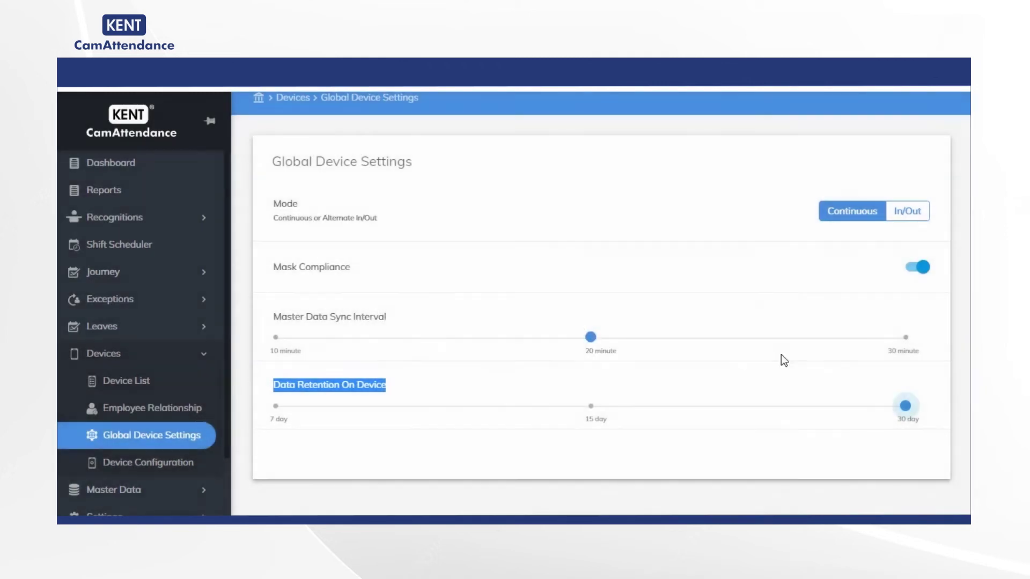
# Set the Master Data Sync Interval to 30 minutes and confirm the change.
pyautogui.click(906, 338)
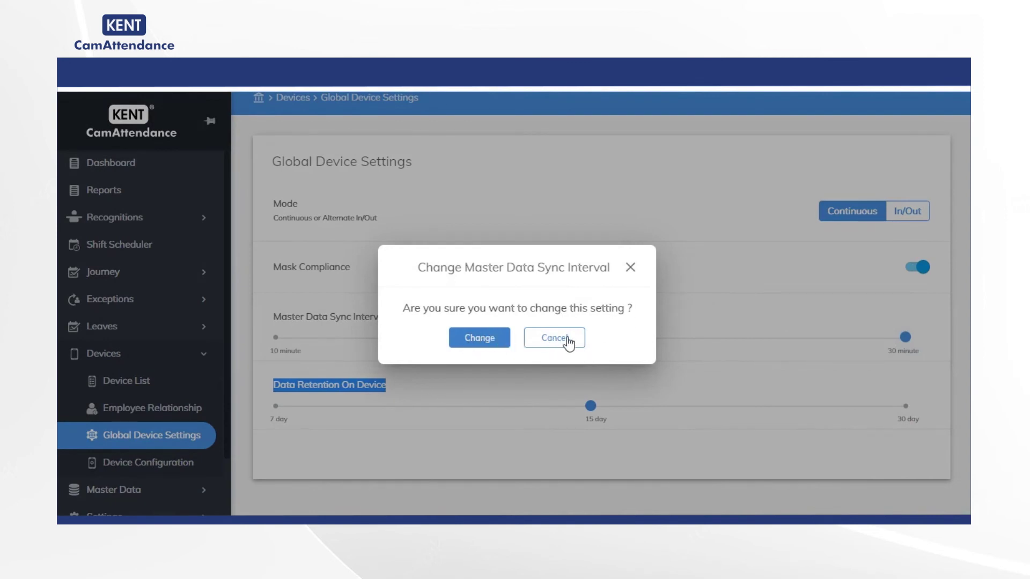
pyautogui.click(491, 343)
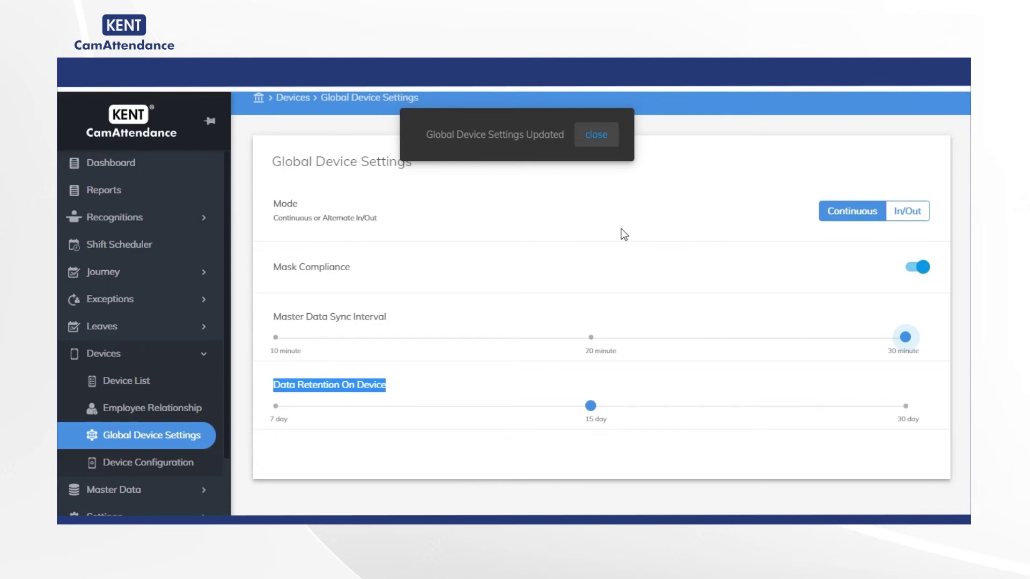
pyautogui.click(595, 138)
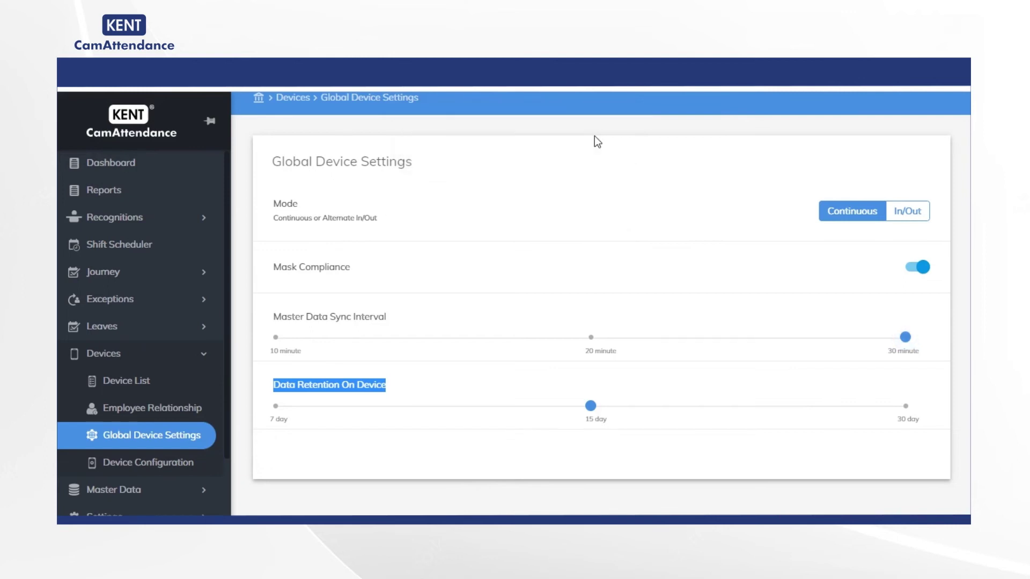
pyautogui.scroll(-1, 170, 402)
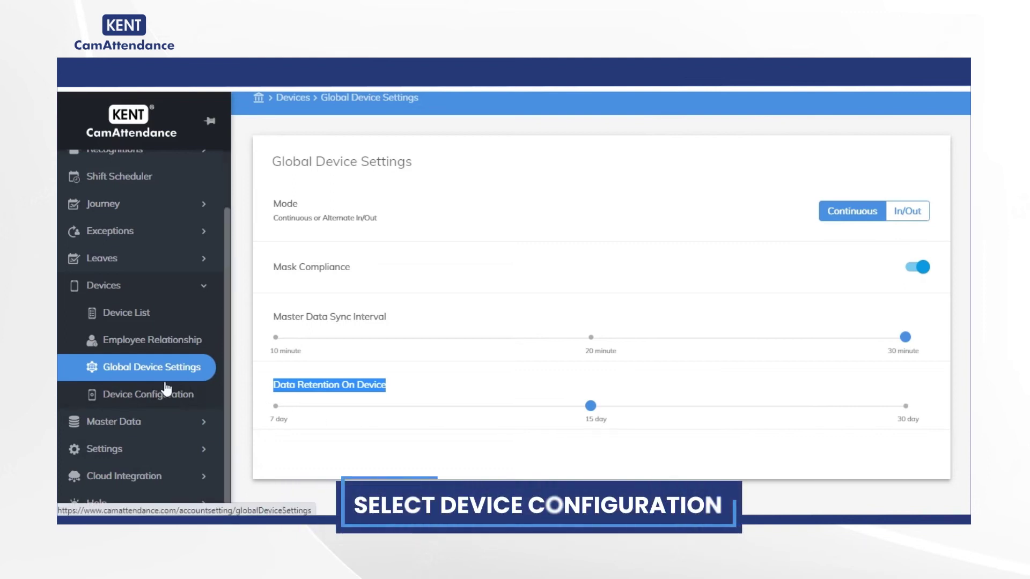
# In Device Configuration, select location Test3 | Kent Noida and its DEMO DEVICE.
pyautogui.click(166, 391)
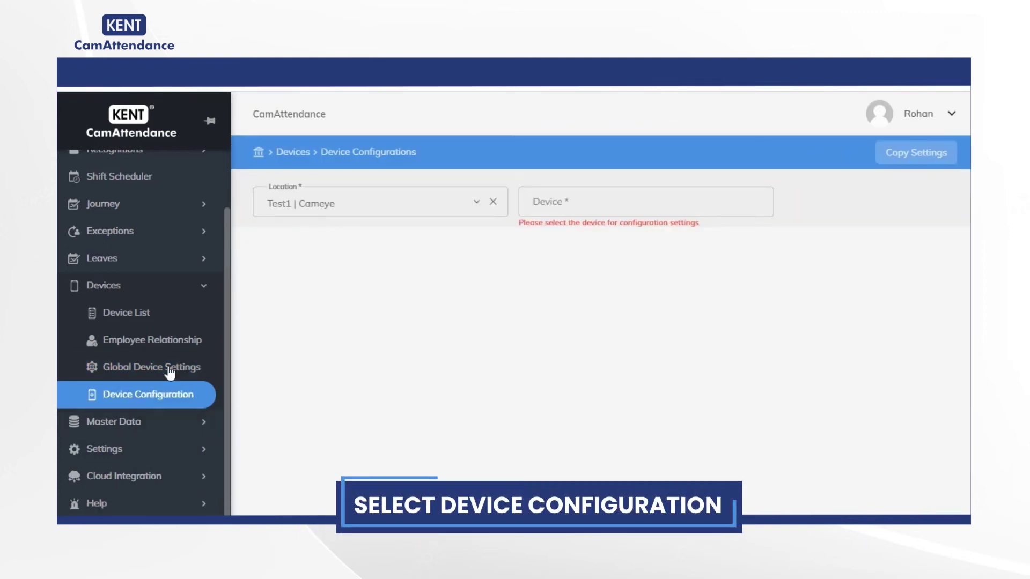
pyautogui.click(477, 201)
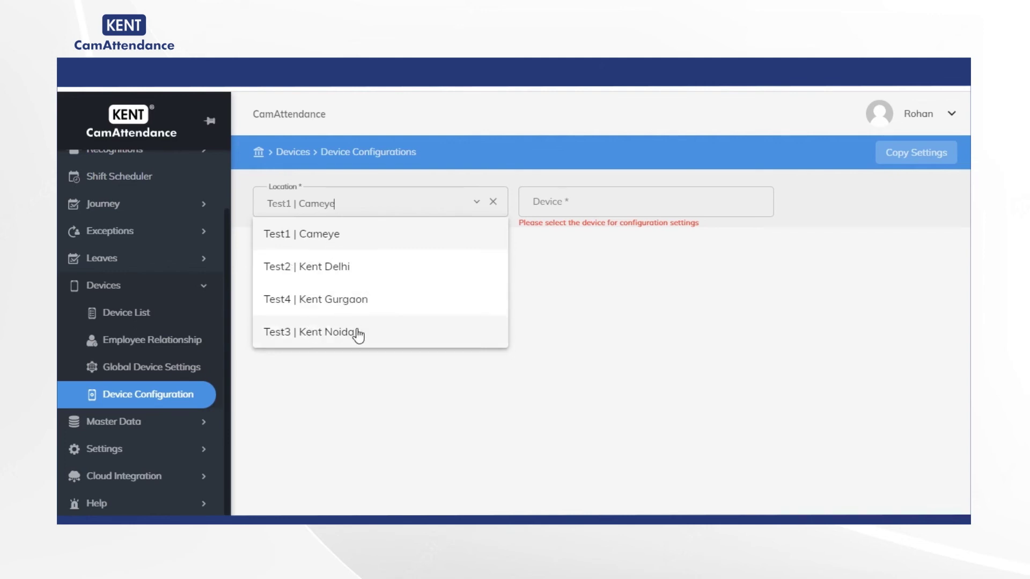
pyautogui.click(329, 334)
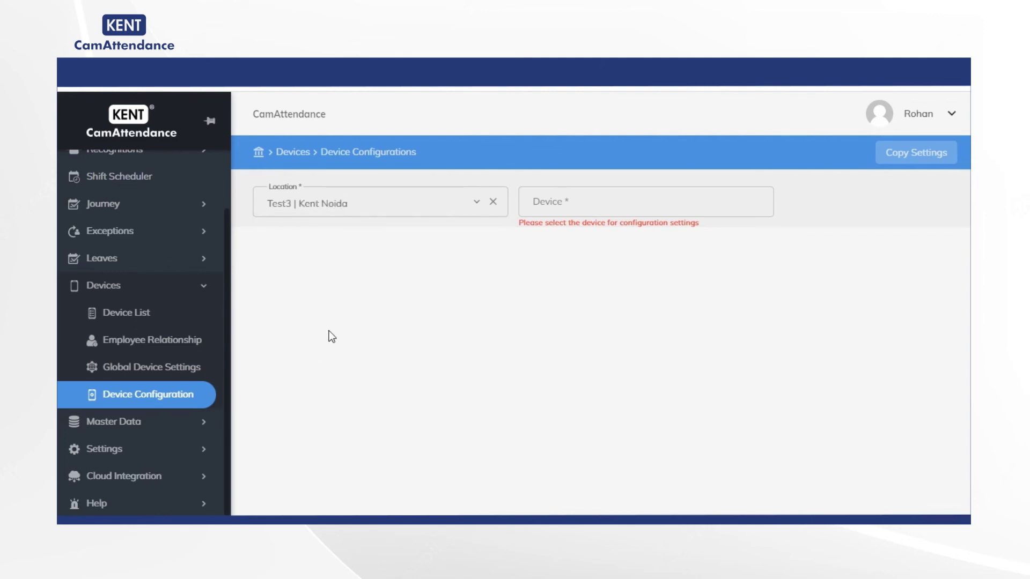
pyautogui.click(596, 204)
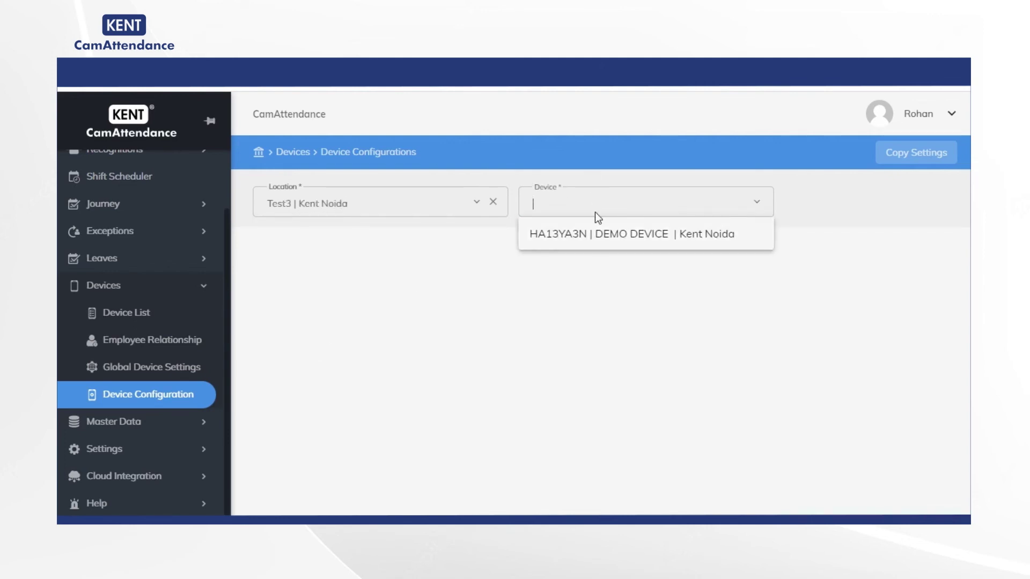
pyautogui.click(648, 238)
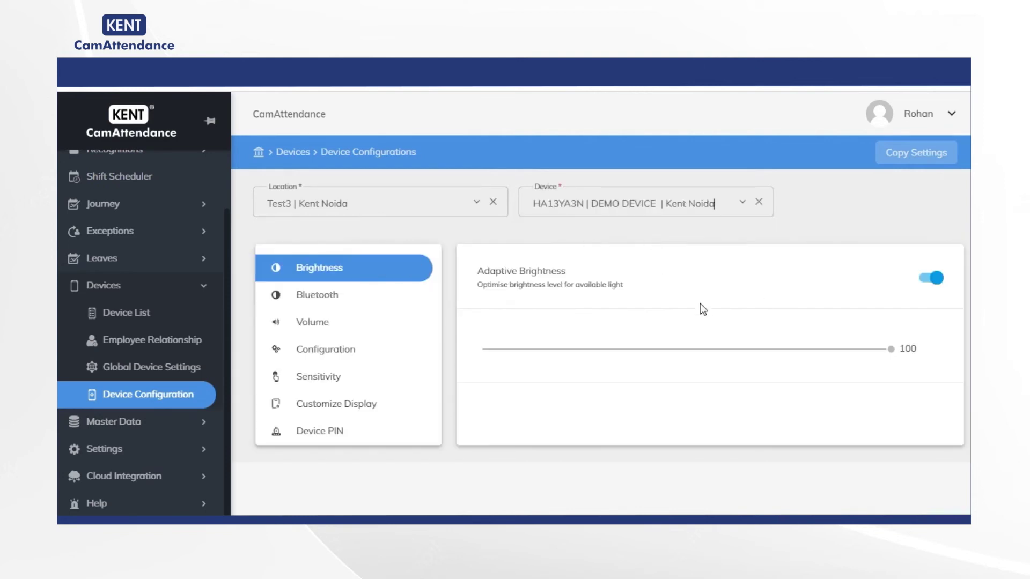
# Review the device's Adaptive Brightness and Bluetooth settings.
pyautogui.moveTo(575, 271); pyautogui.dragTo(495, 271)
pyautogui.click(629, 292)
pyautogui.click(357, 300)
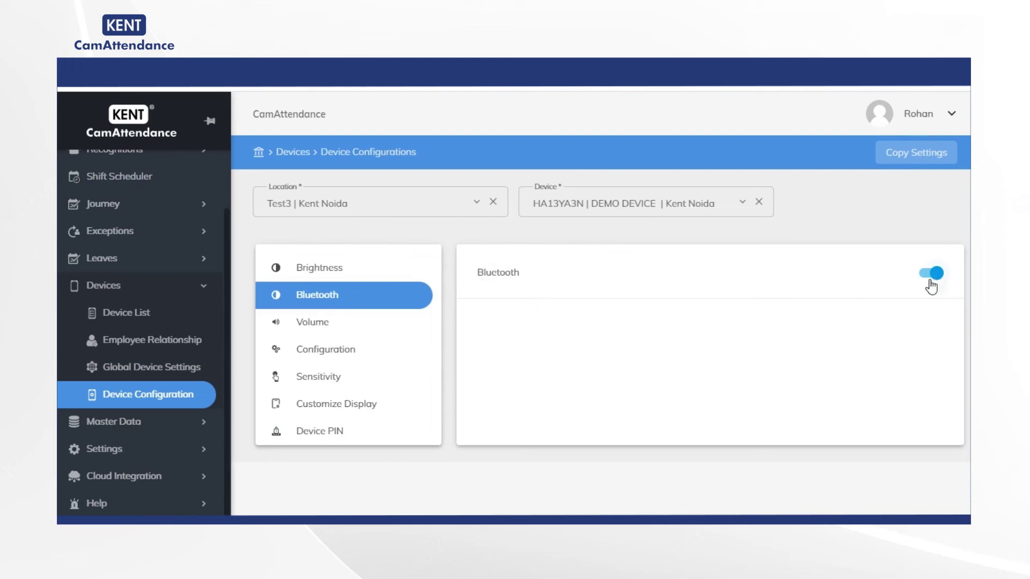
# Try the alert types, keeping Voice (Standard), and raise Alert Volume to High.
pyautogui.click(323, 329)
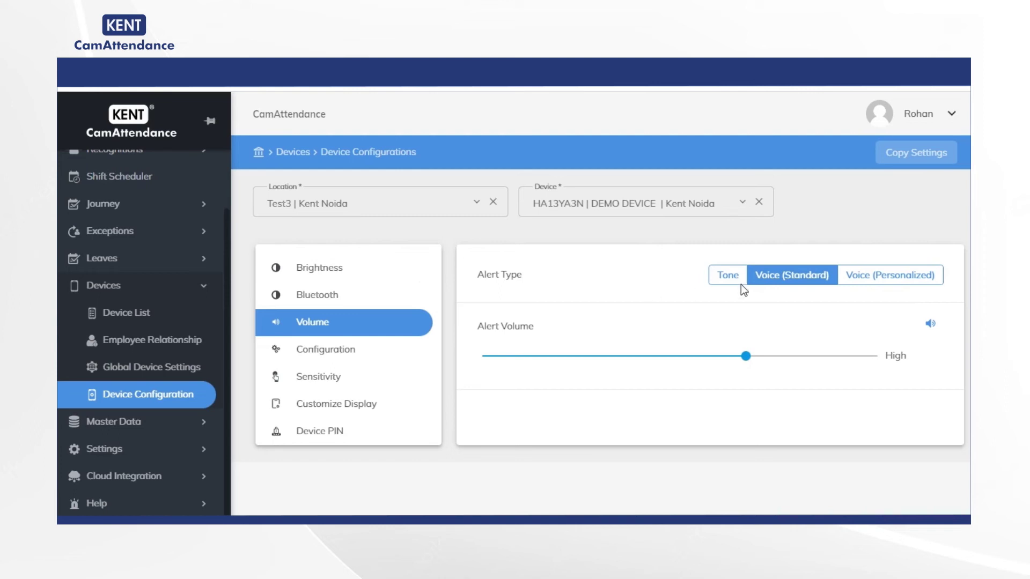
pyautogui.click(729, 277)
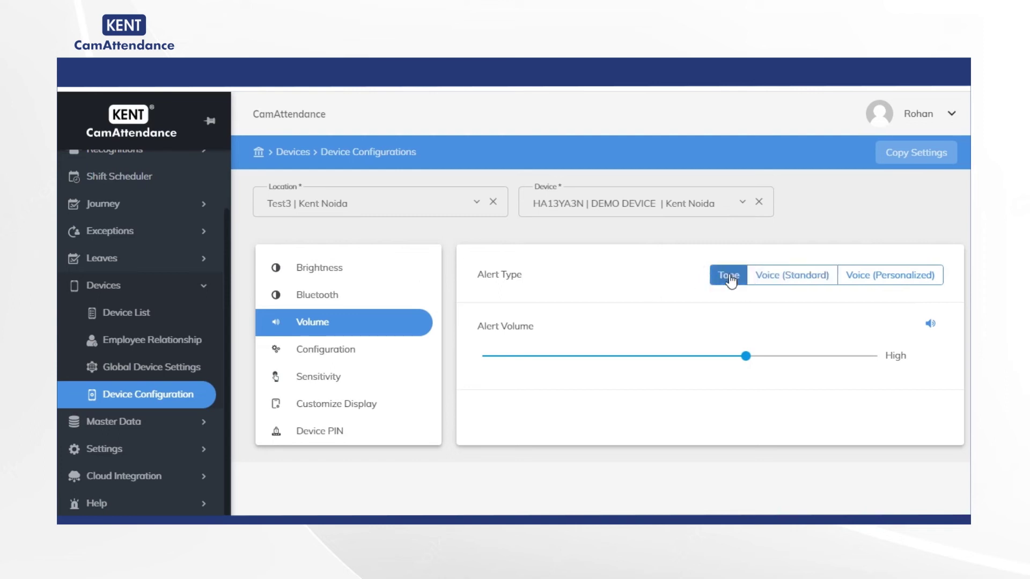
pyautogui.click(795, 278)
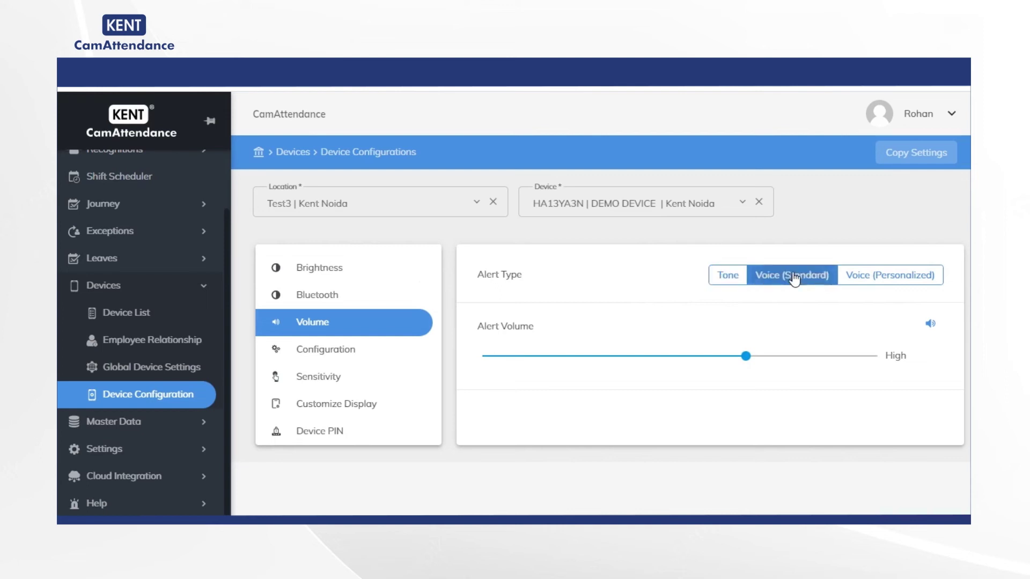
pyautogui.click(893, 277)
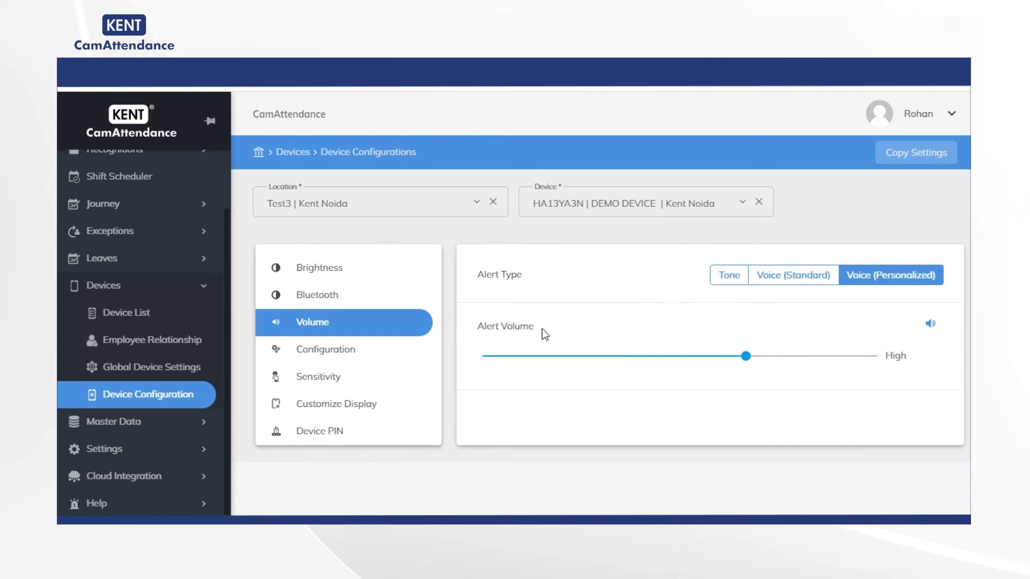
pyautogui.click(878, 356)
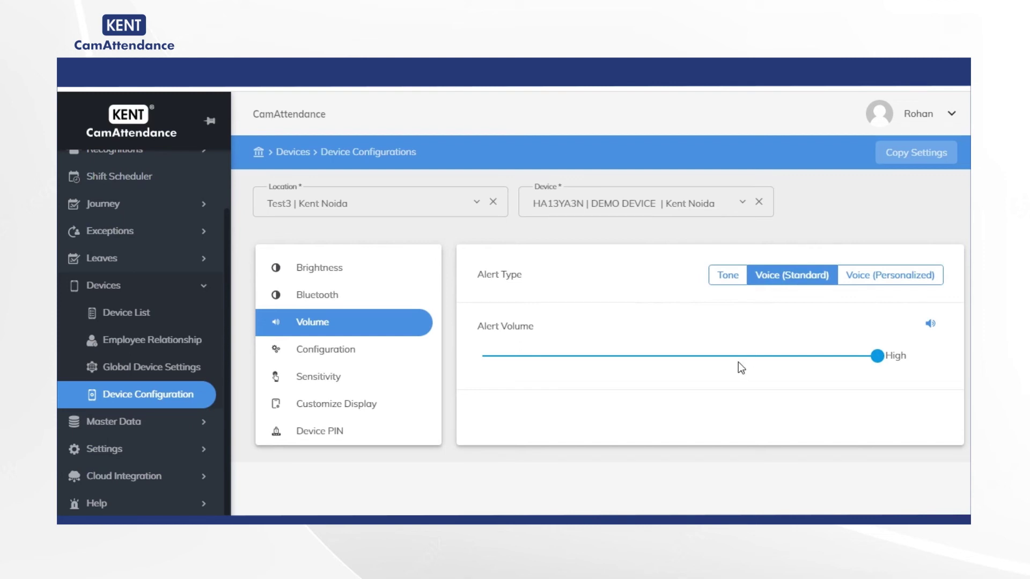
# In general configuration, enable Allow Add Employee From Device.
pyautogui.click(360, 362)
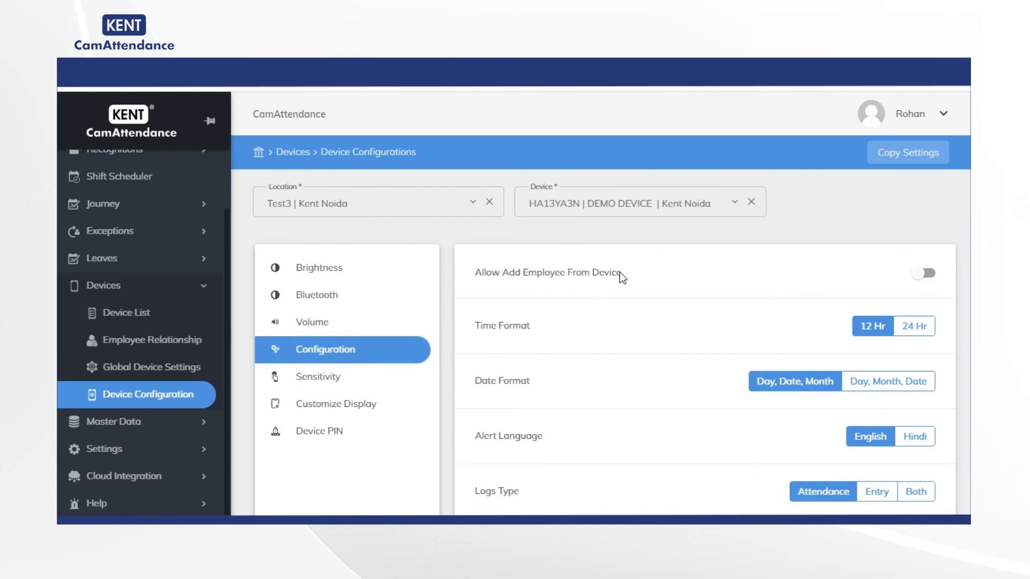
pyautogui.moveTo(621, 272); pyautogui.dragTo(475, 272)
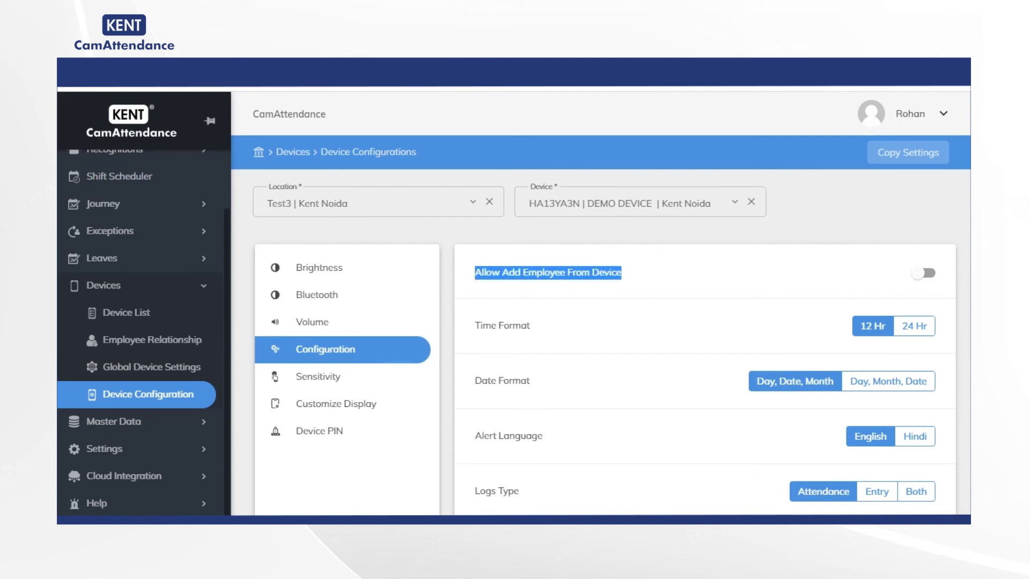
pyautogui.click(921, 272)
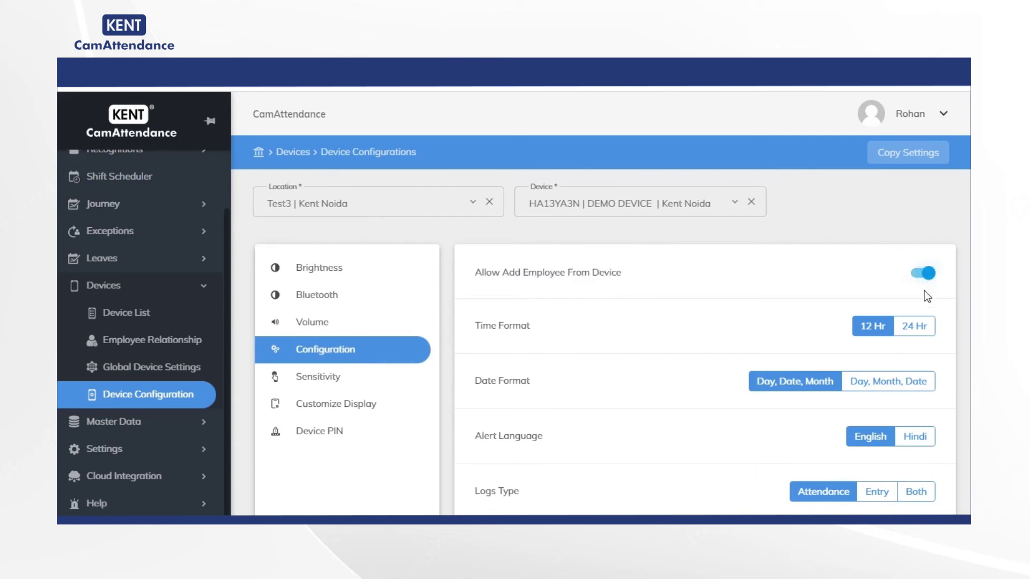
pyautogui.scroll(-3, 821, 293)
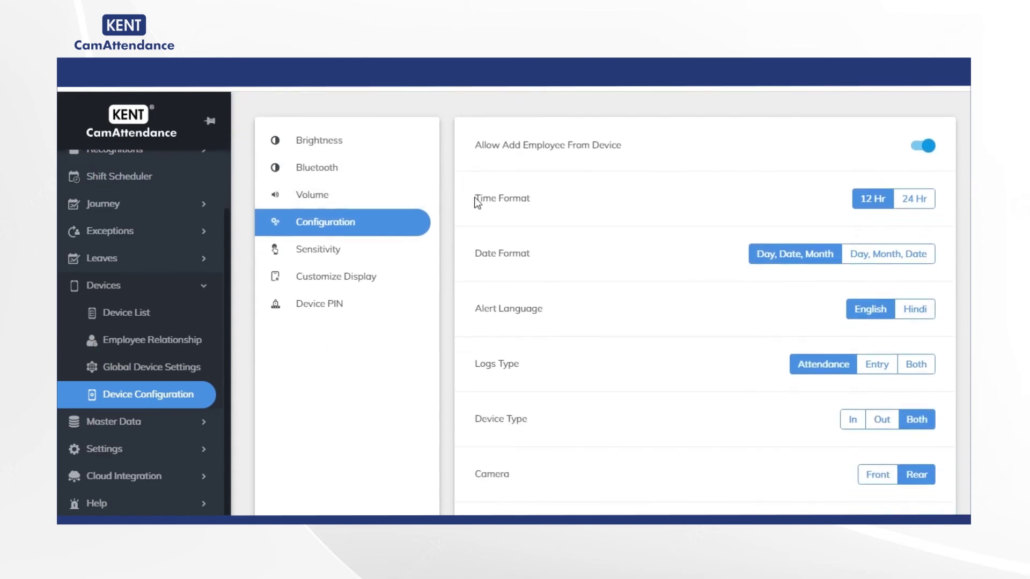
# Set Time Format to 12 Hr and Date Format to Day, Month, Date.
pyautogui.moveTo(527, 201)
pyautogui.mouseDown()
pyautogui.moveTo(445, 207)
pyautogui.moveTo(524, 220)
pyautogui.mouseUp()
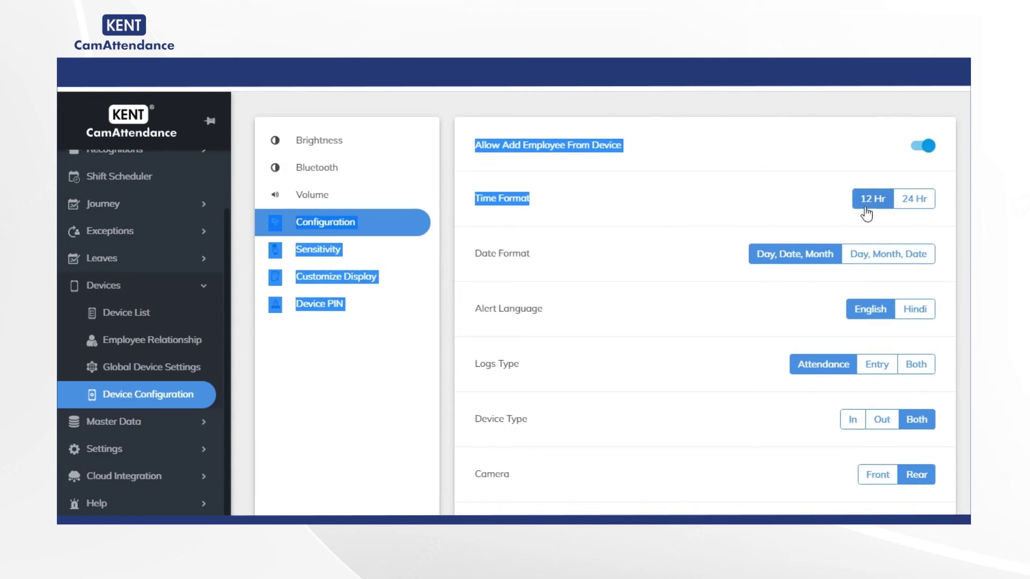
pyautogui.click(909, 211)
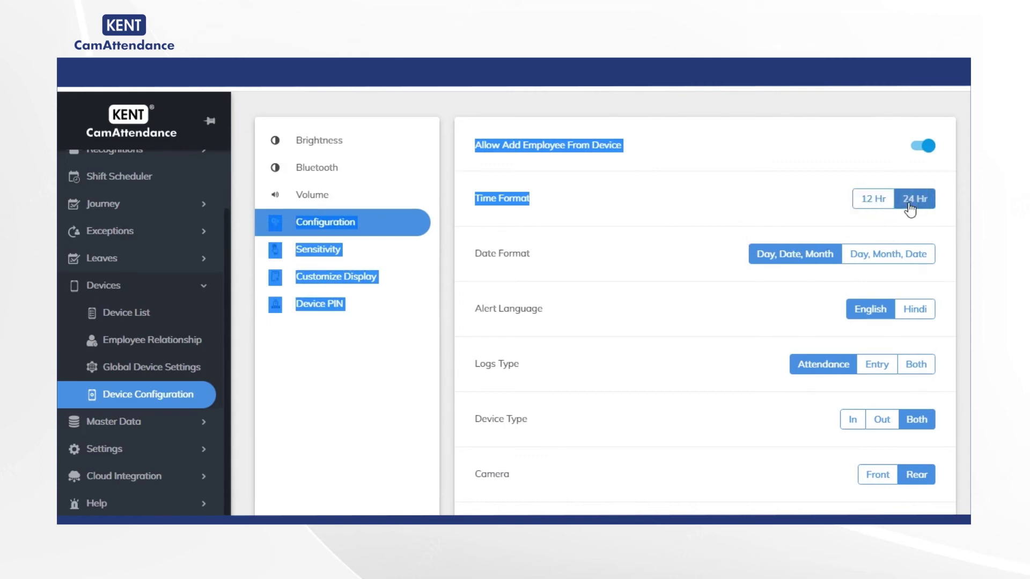
pyautogui.click(874, 201)
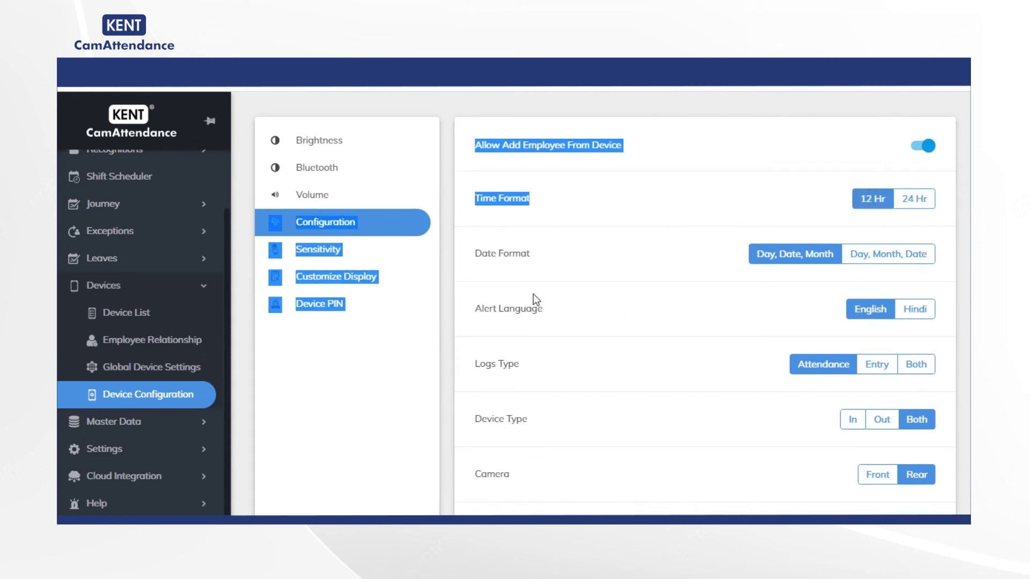
pyautogui.click(536, 256)
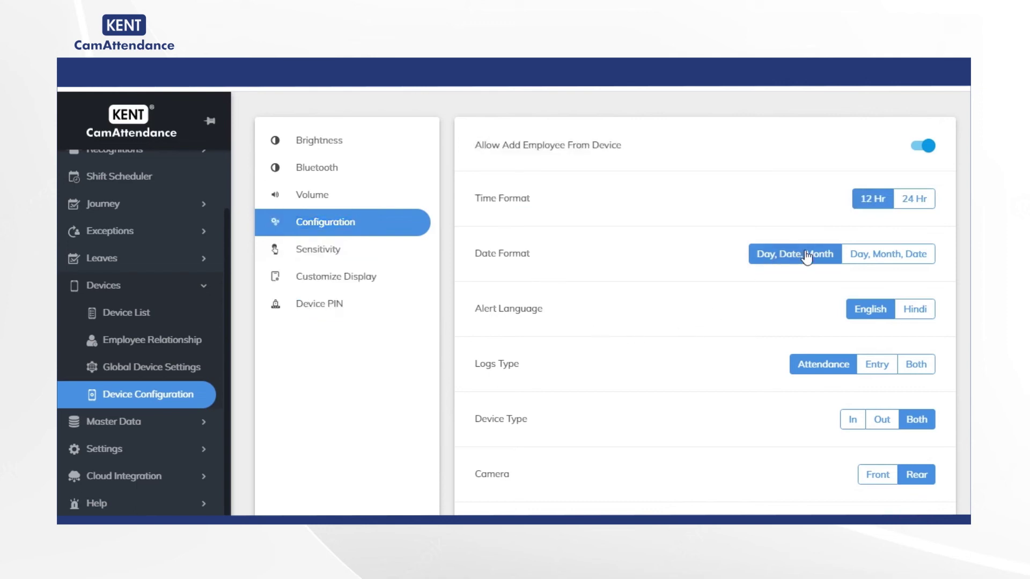
pyautogui.click(897, 260)
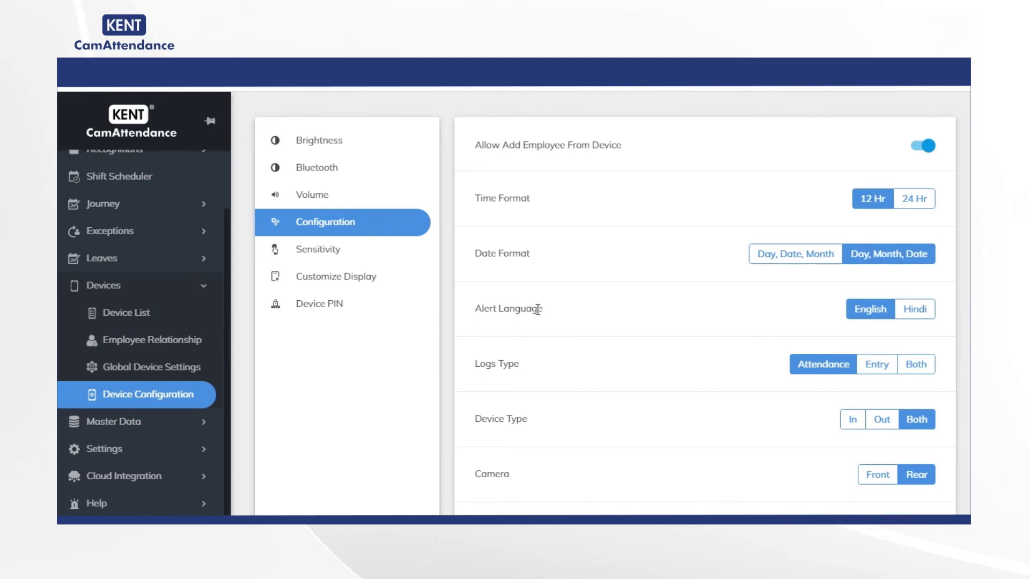
# Keep Alert Language on English after trying Hindi, and try Entry and Both log types.
pyautogui.click(923, 313)
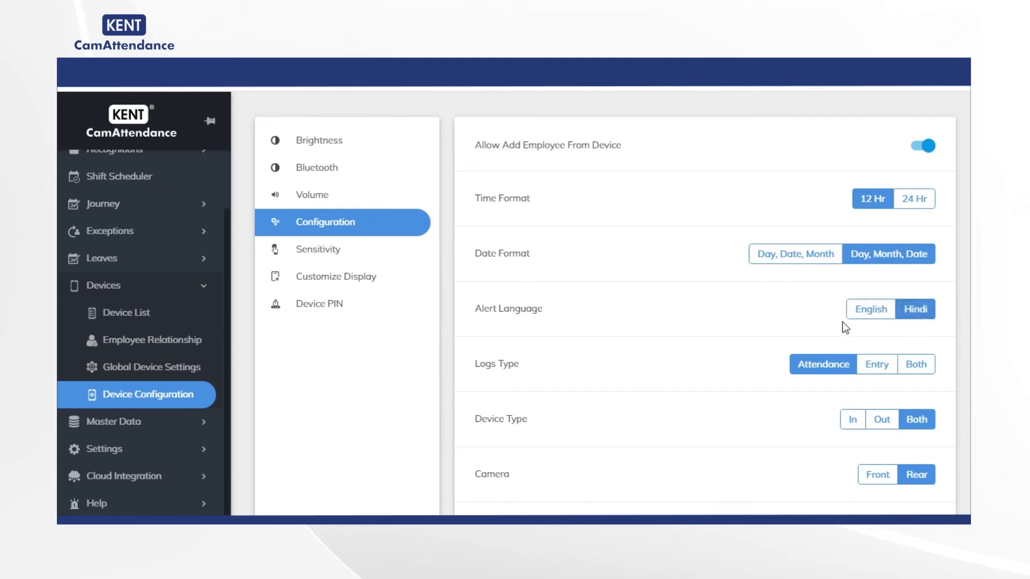
pyautogui.click(871, 317)
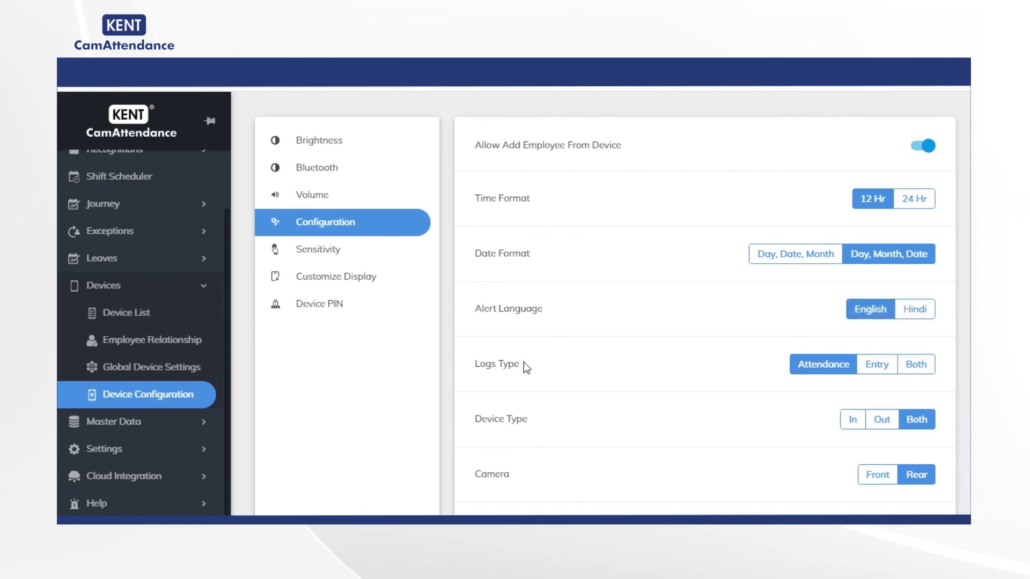
pyautogui.click(877, 367)
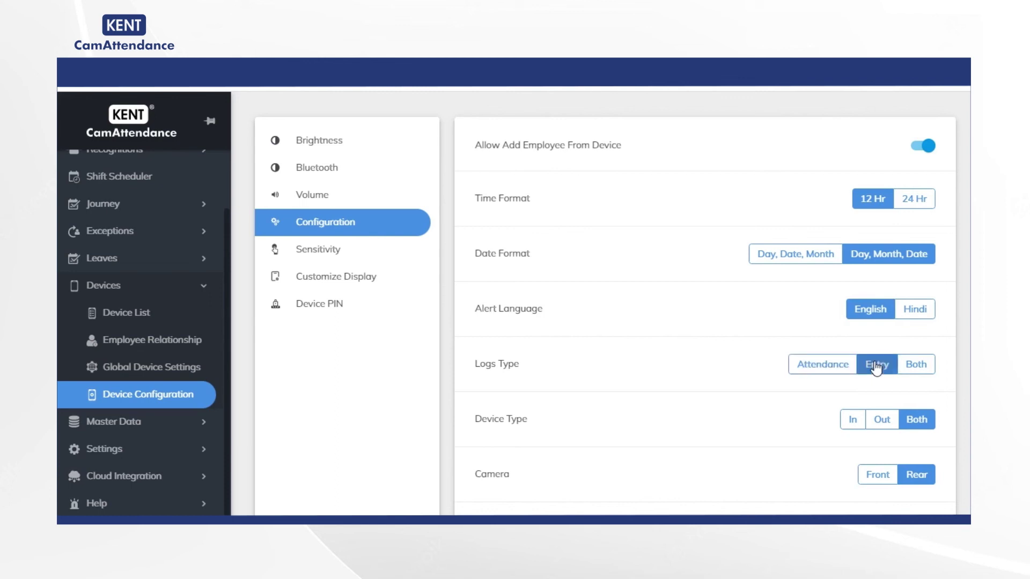
pyautogui.click(936, 367)
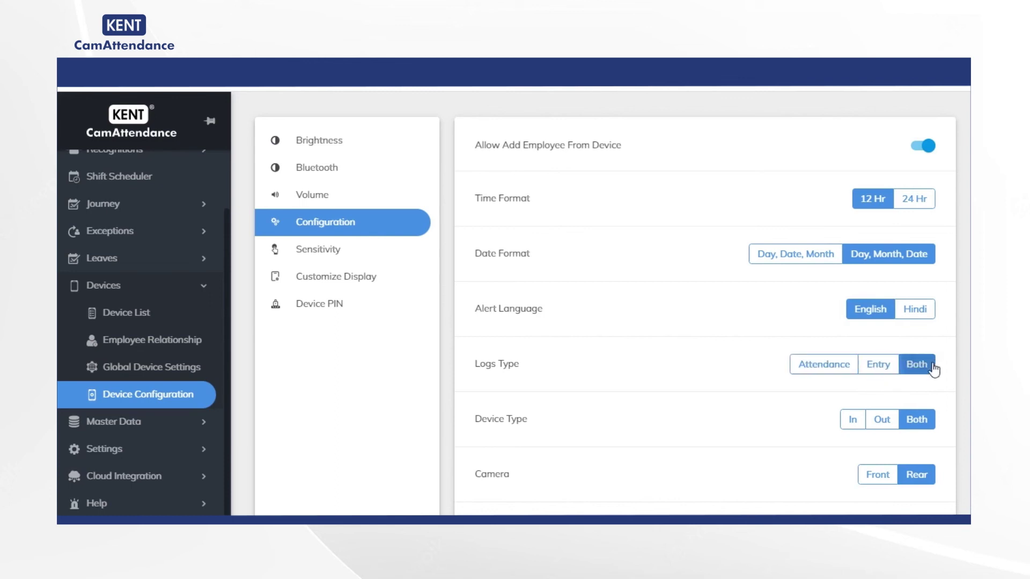
# Set Logs Type to Attendance and Device Type to Both after trying In and Out.
pyautogui.click(826, 364)
pyautogui.scroll(-3, 597, 446)
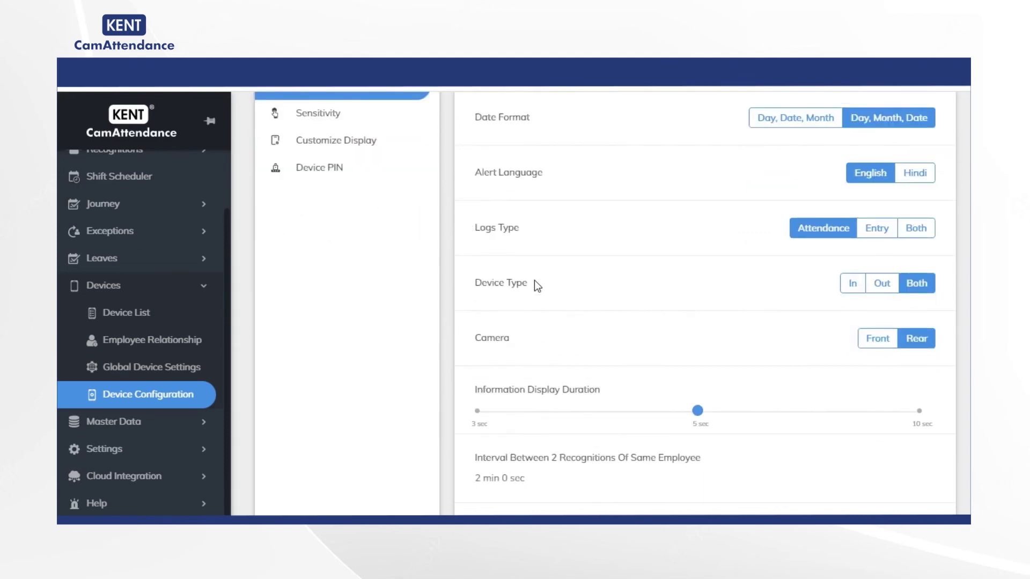
pyautogui.moveTo(535, 280); pyautogui.dragTo(474, 294)
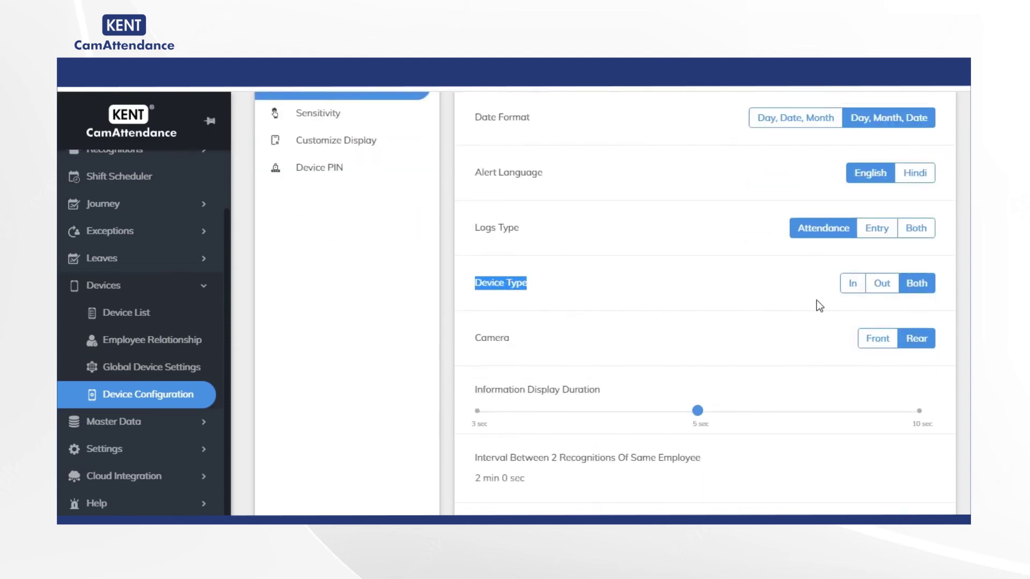
pyautogui.click(852, 284)
pyautogui.click(882, 285)
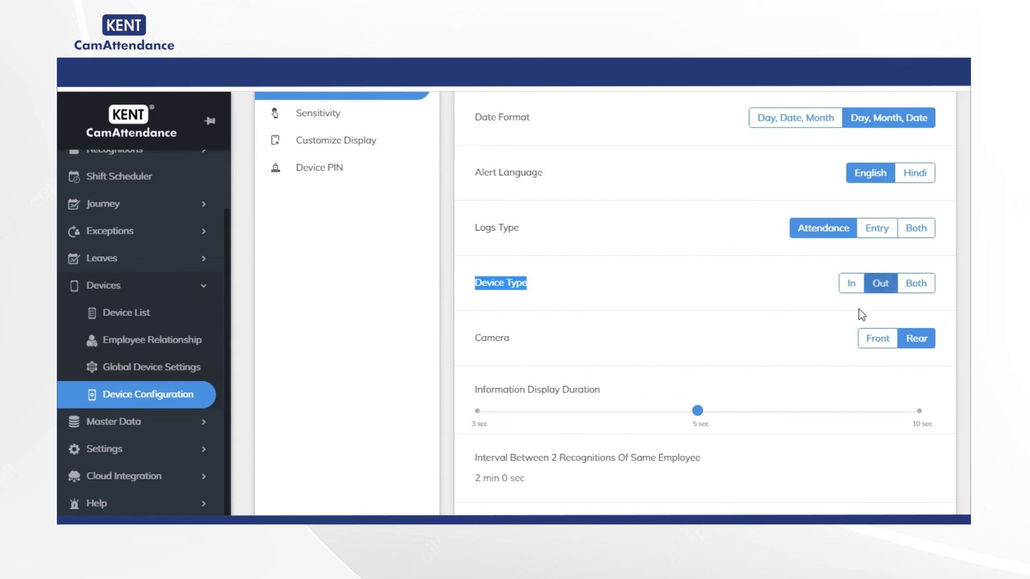
pyautogui.click(918, 287)
# Toggle the Camera between Front and Rear, then mark the display duration and recognition interval settings.
pyautogui.click(525, 342)
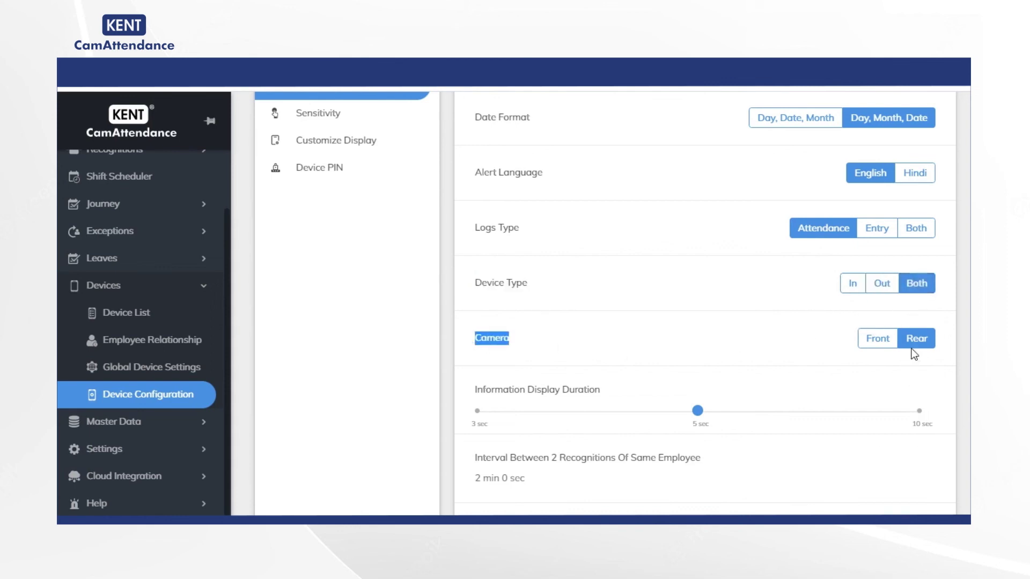
pyautogui.click(876, 346)
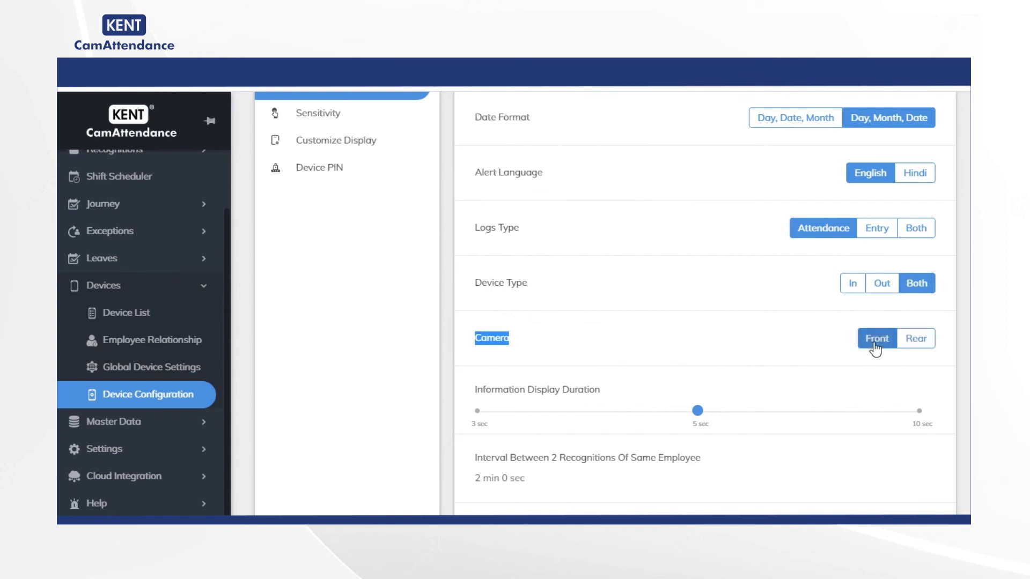
pyautogui.click(926, 339)
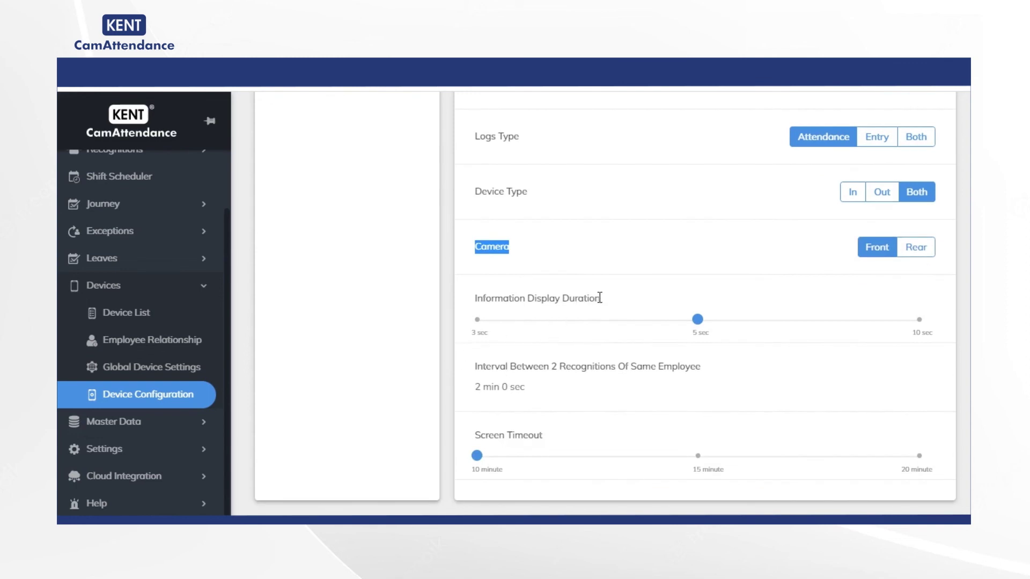
pyautogui.moveTo(600, 298); pyautogui.dragTo(475, 301)
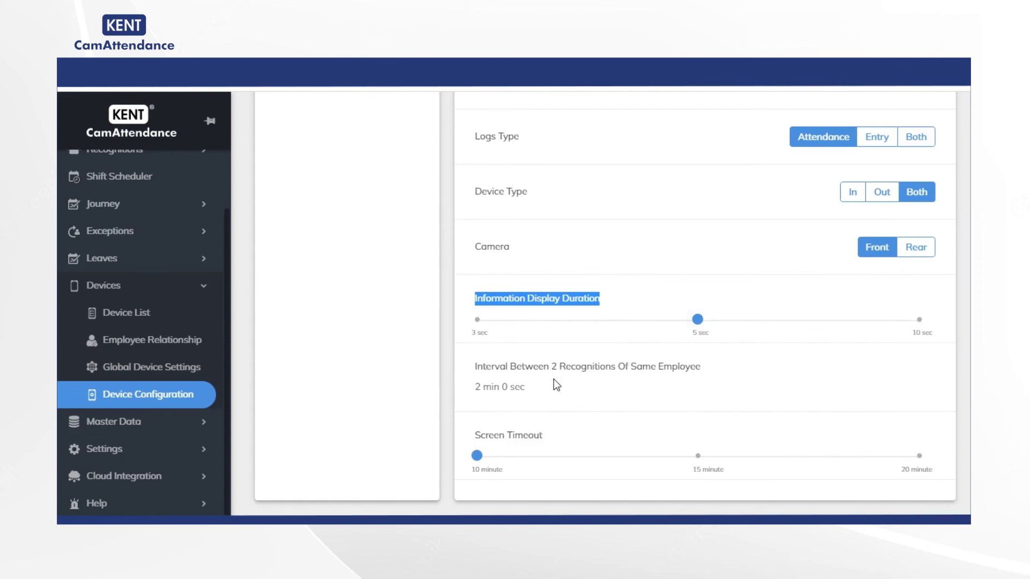
pyautogui.moveTo(476, 369); pyautogui.dragTo(701, 371)
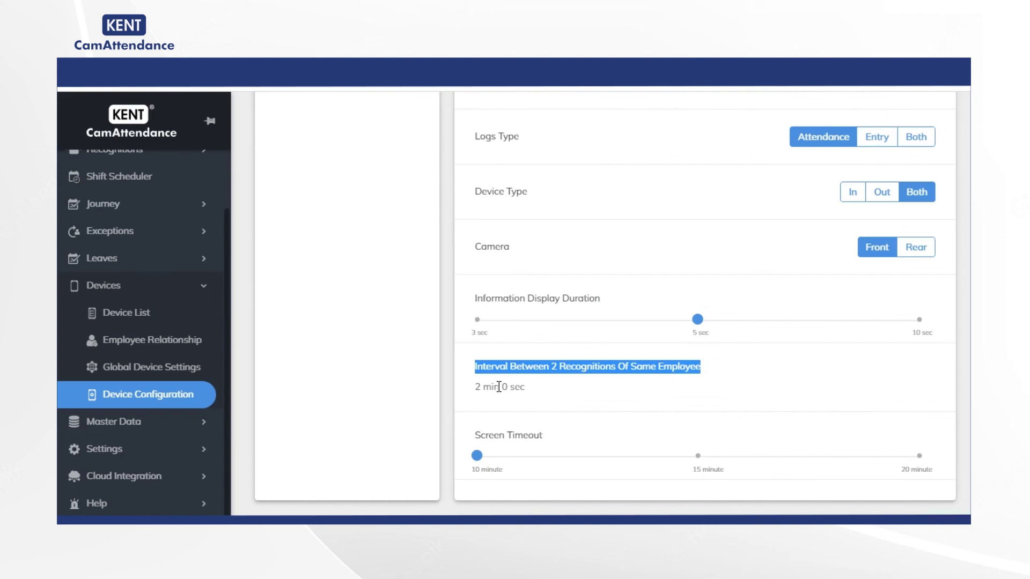
# Change the same-employee recognition interval to 1 min 0 sec and submit it.
pyautogui.click(499, 386)
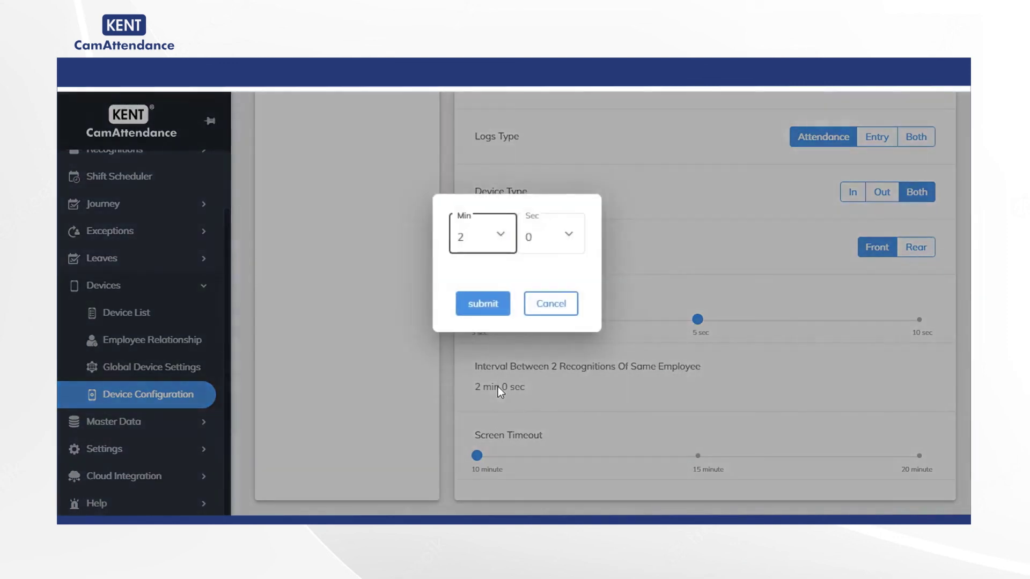
pyautogui.click(503, 237)
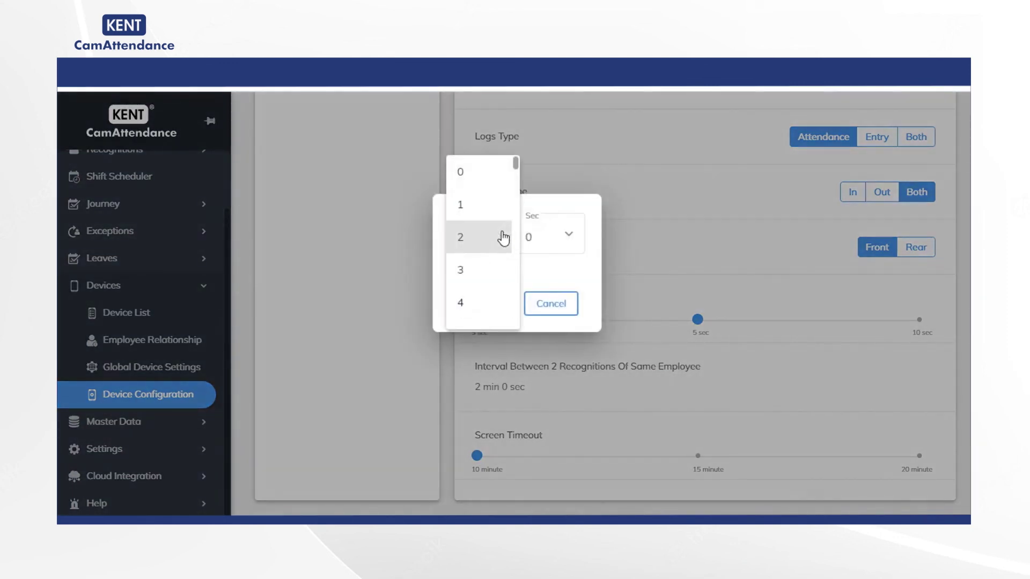
pyautogui.click(476, 206)
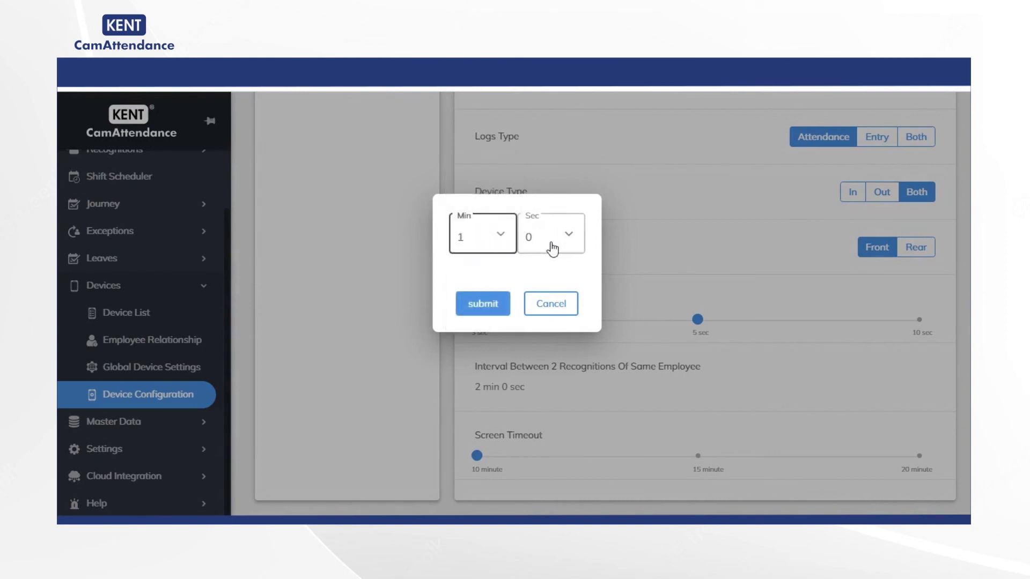
pyautogui.click(489, 304)
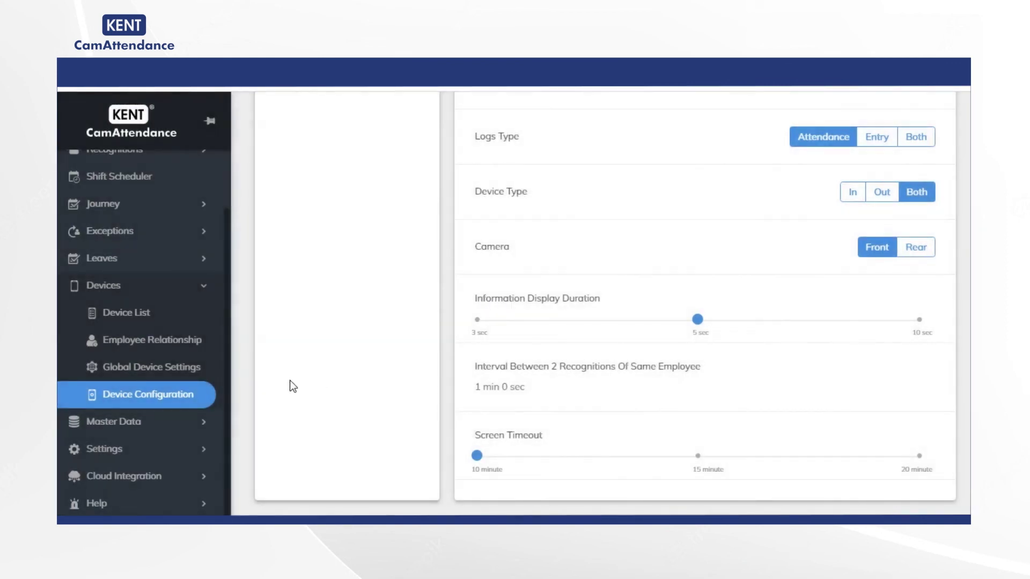
pyautogui.scroll(5, 290, 381)
# View the Sensitivity settings, showing Appearance closeness at 1.0 on a scale to 1.8.
pyautogui.click(334, 298)
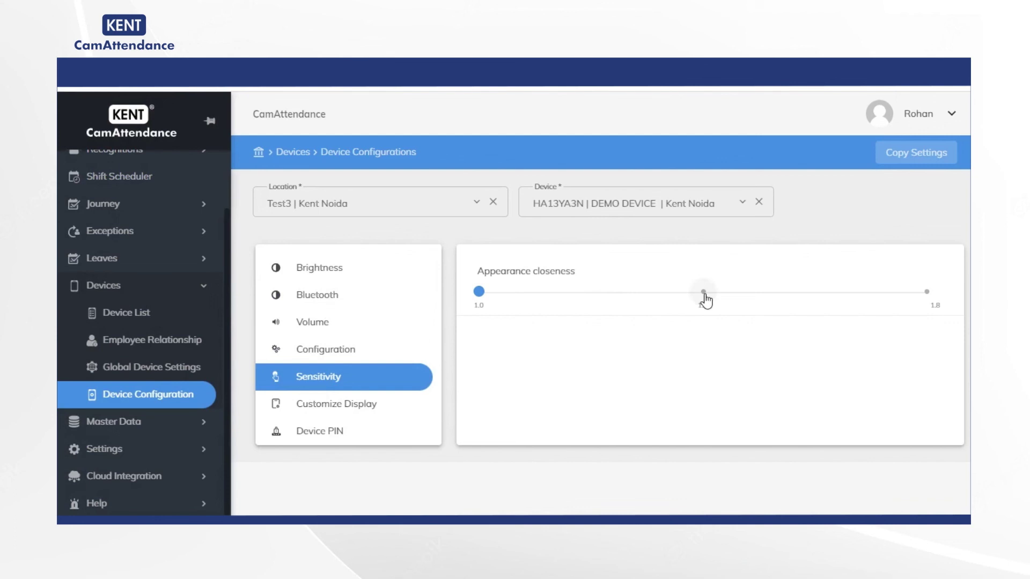
# Review the display colours: blue top bar, black logo background, white font.
pyautogui.click(330, 415)
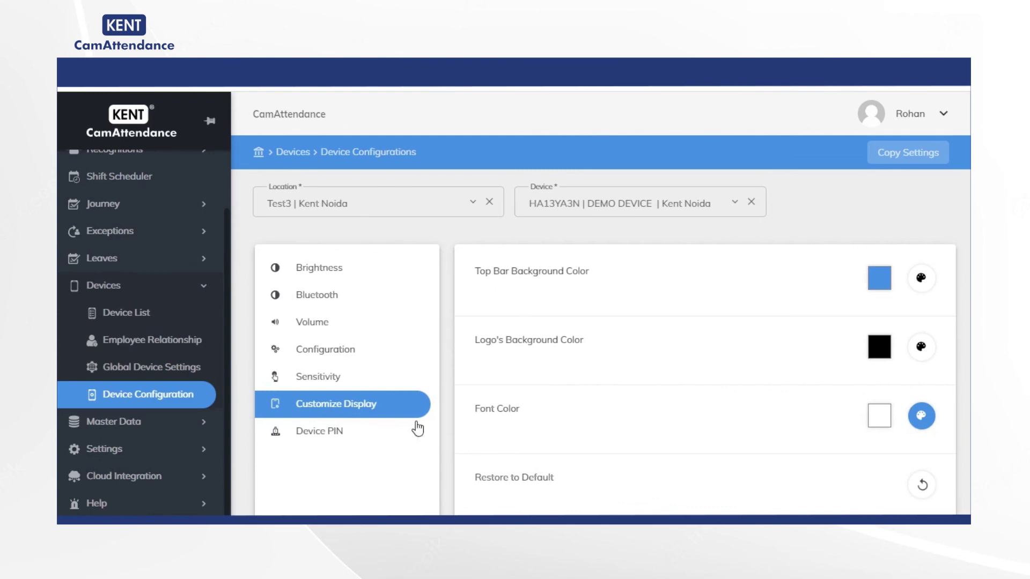
pyautogui.scroll(-1, 572, 389)
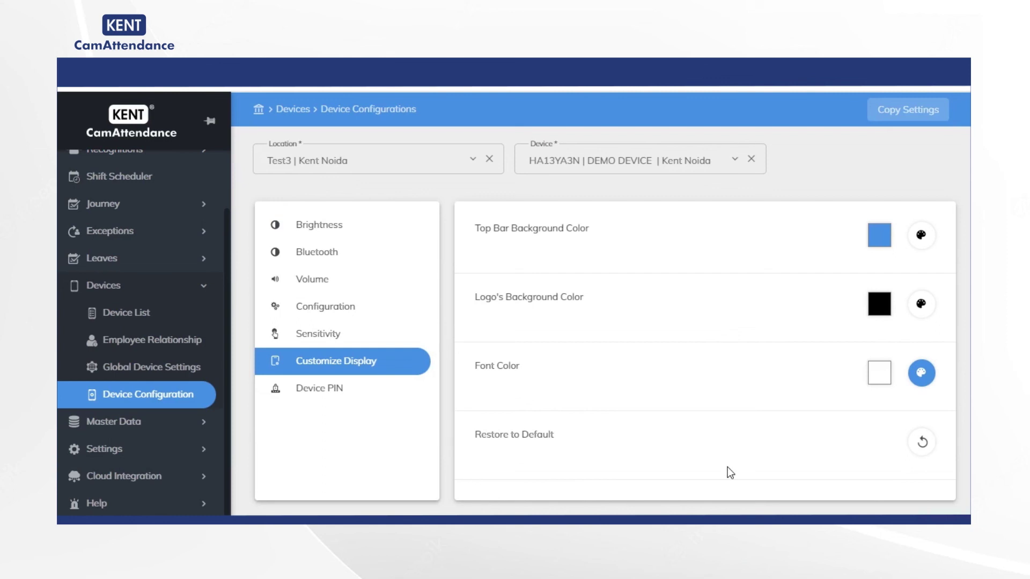
# Enter a new six-digit PIN in the Device PIN window.
pyautogui.click(329, 392)
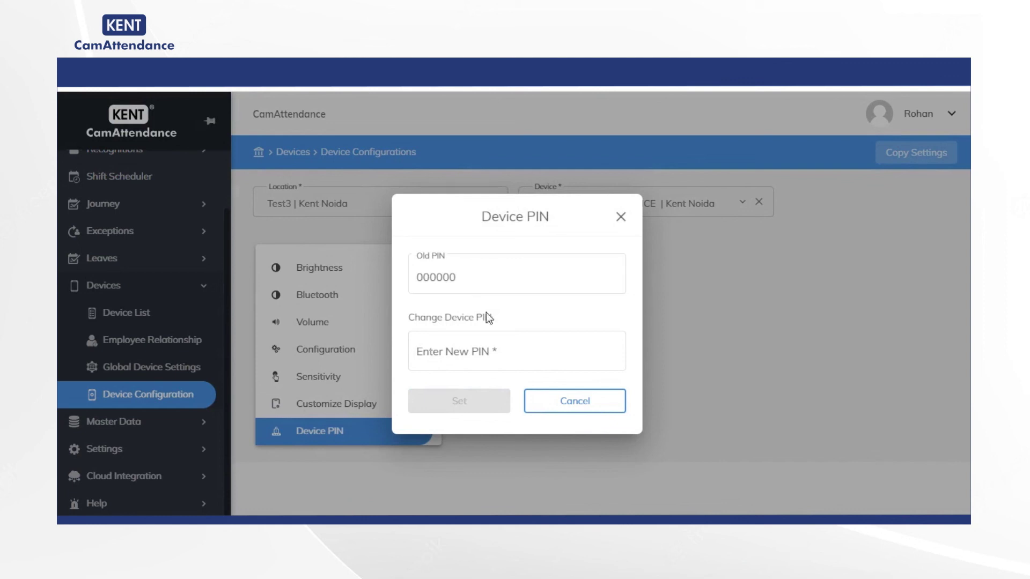
pyautogui.click(484, 350)
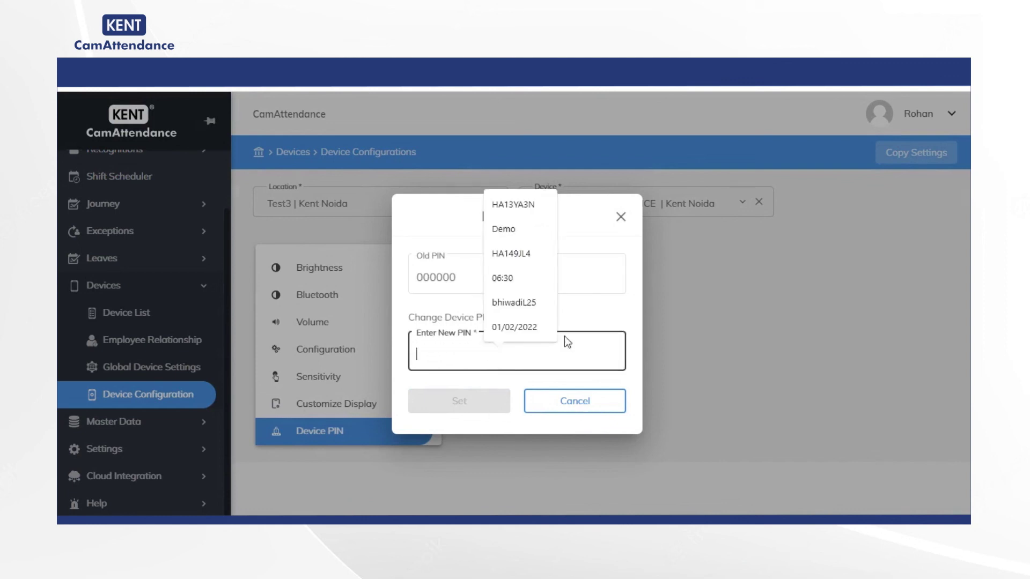
pyautogui.click(471, 280)
pyautogui.click(463, 358)
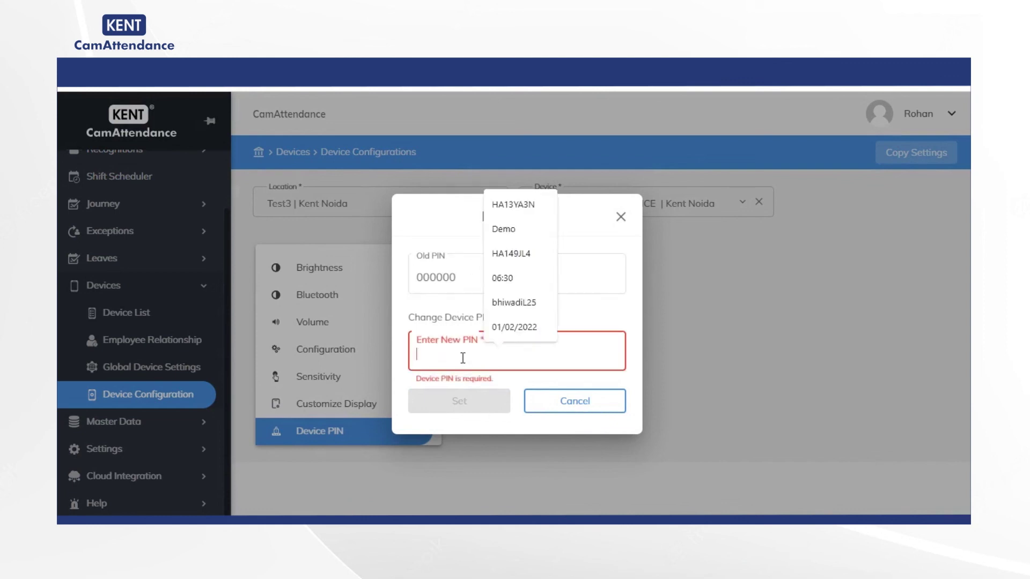
pyautogui.write('12')
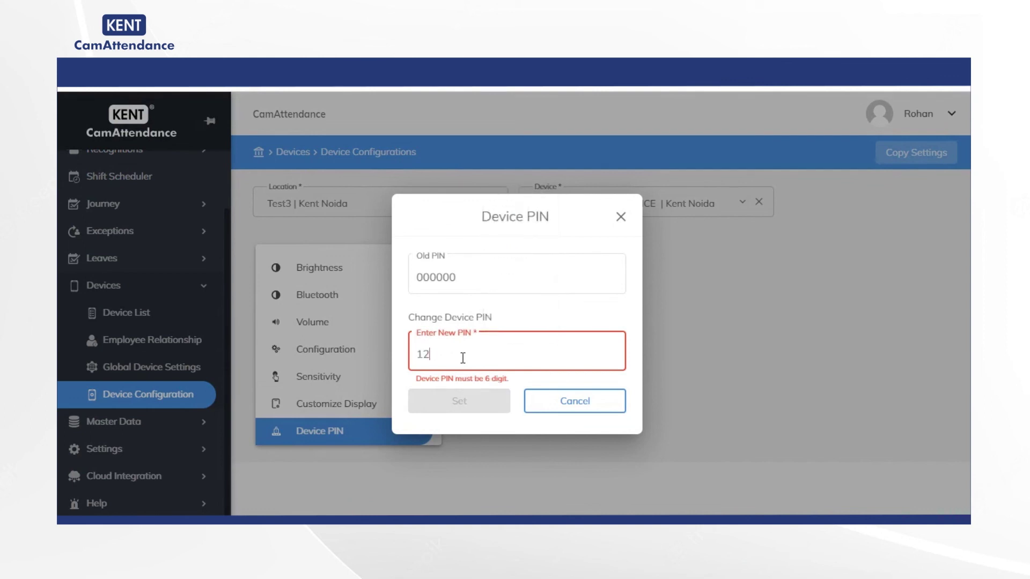
pyautogui.write('3456')
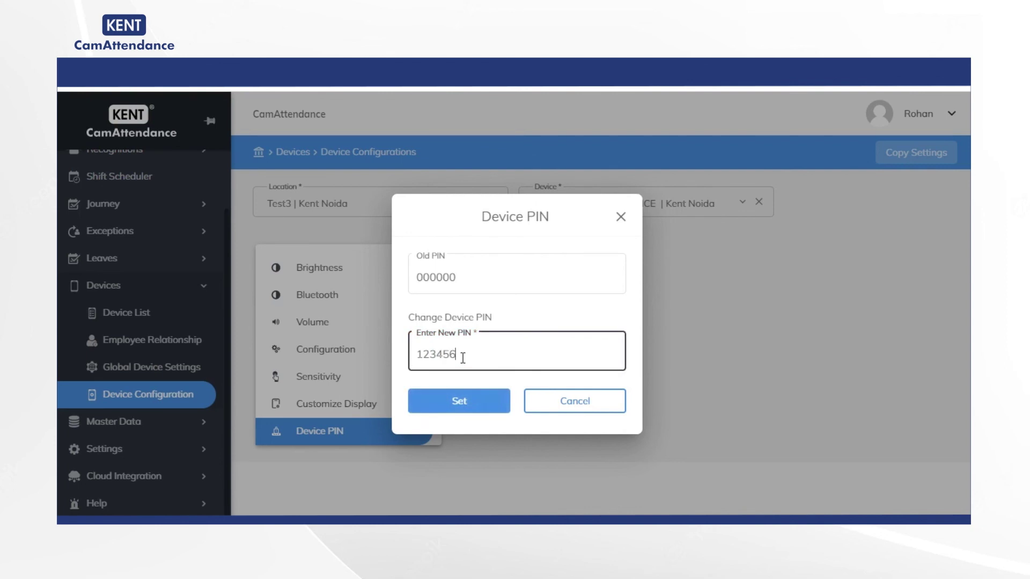
pyautogui.moveTo(463, 358); pyautogui.dragTo(404, 360)
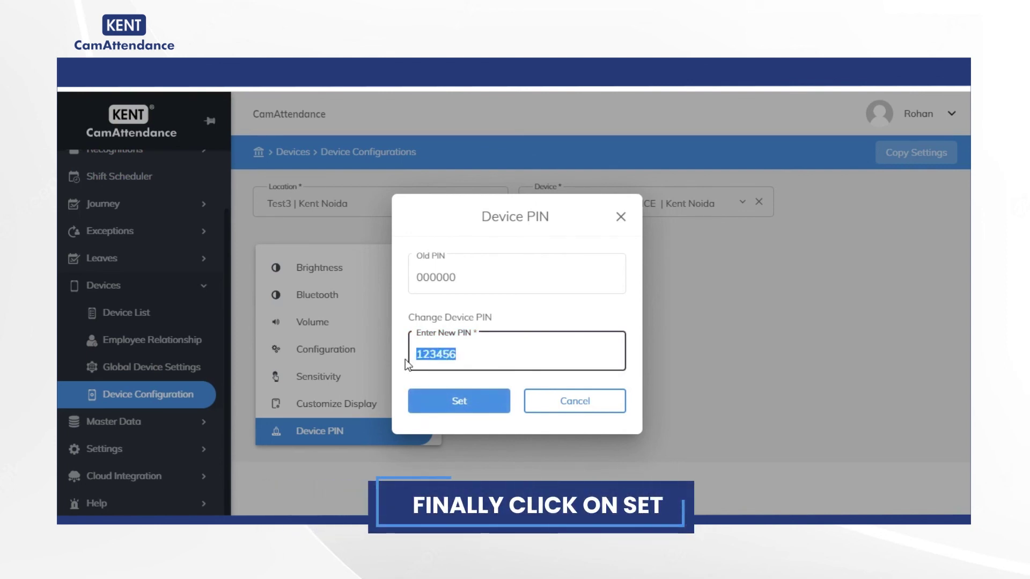